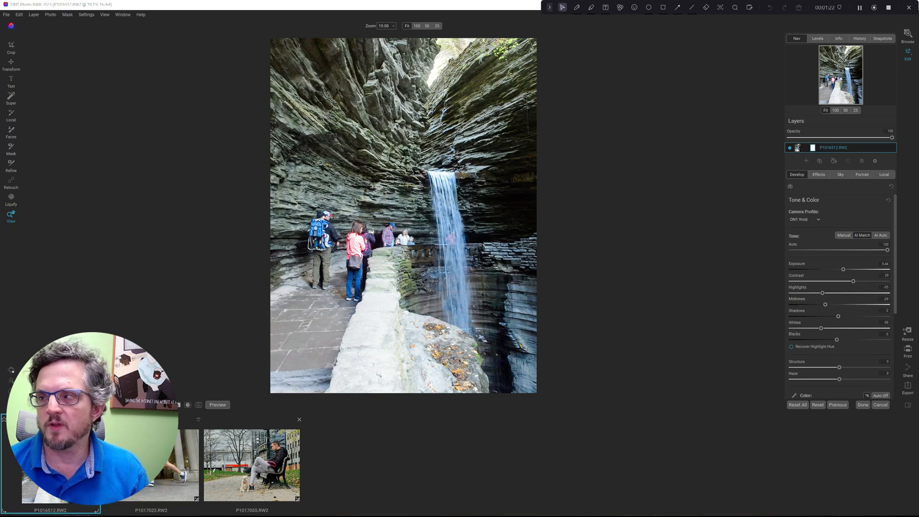
Switch to the ON1 Photo RAW 2023 user guide in Acrobat Reader and search it for "noise"
key("super+shift+Left")
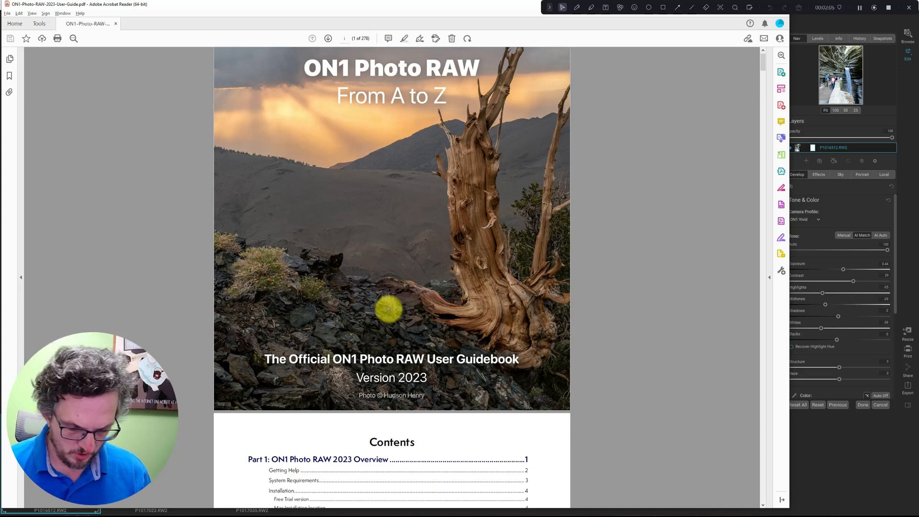
key("ctrl+f")
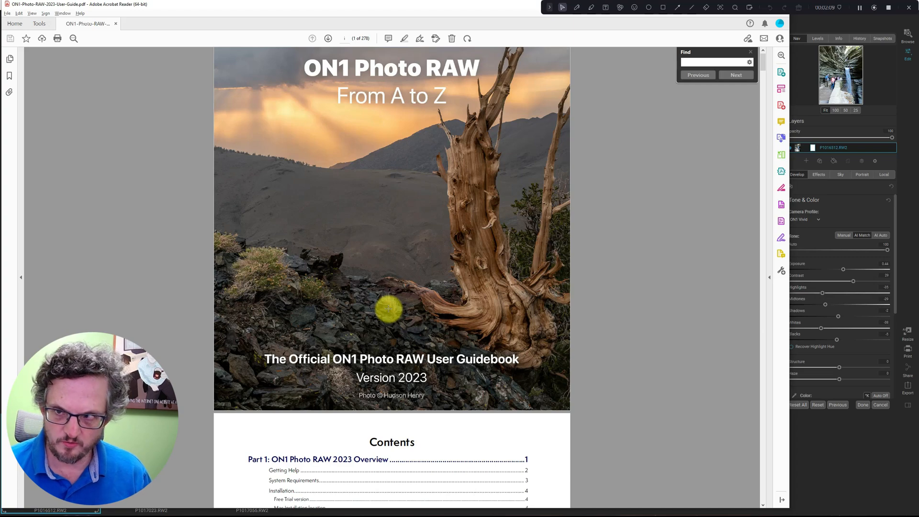
type("no")
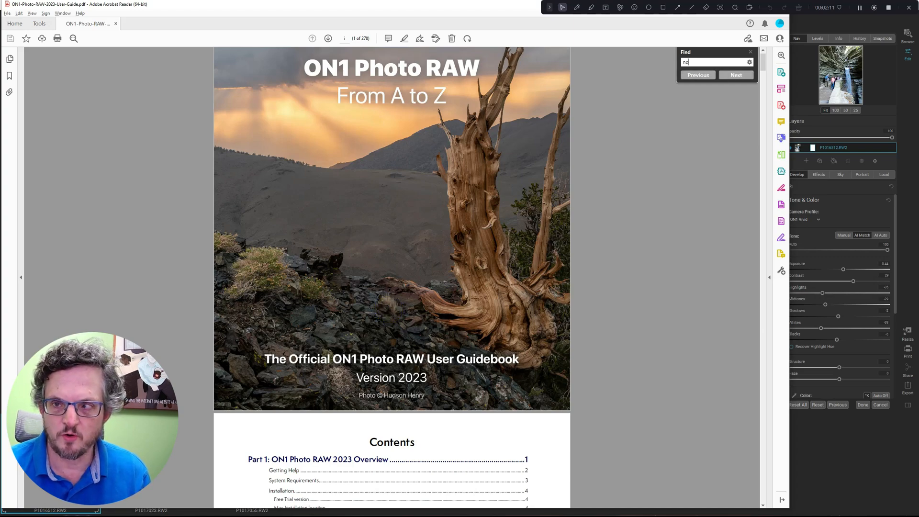
type("ise")
key("Return")
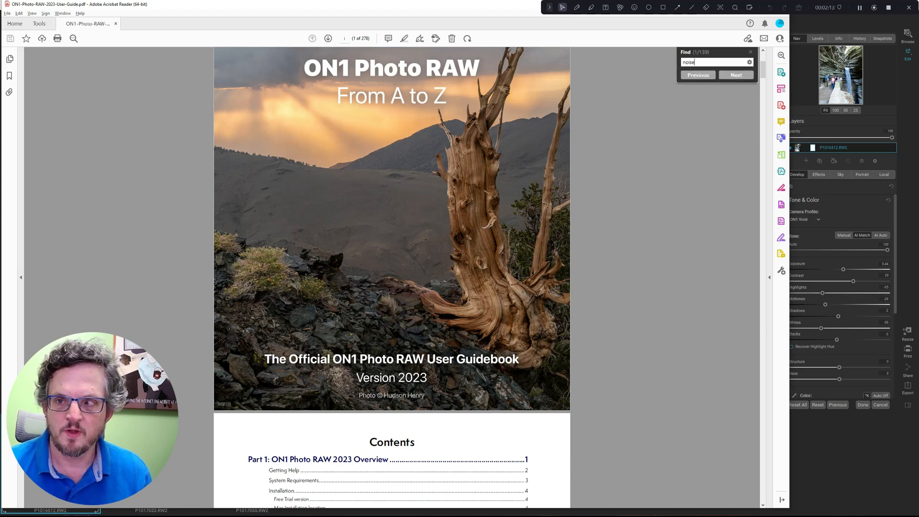
Open the Noise & Sharpening section from the guide's table of contents and examine its pane illustrations and option descriptions
scroll(383, 365, "down", 3)
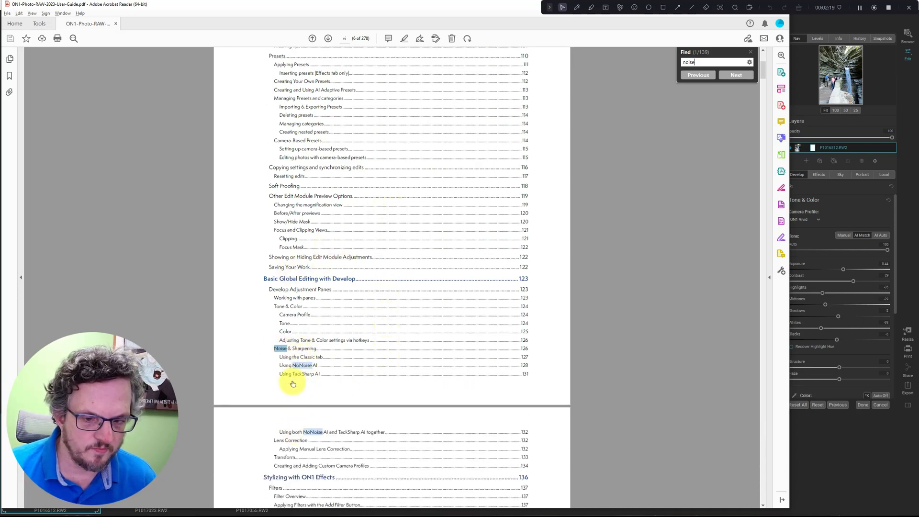
left_click(292, 348)
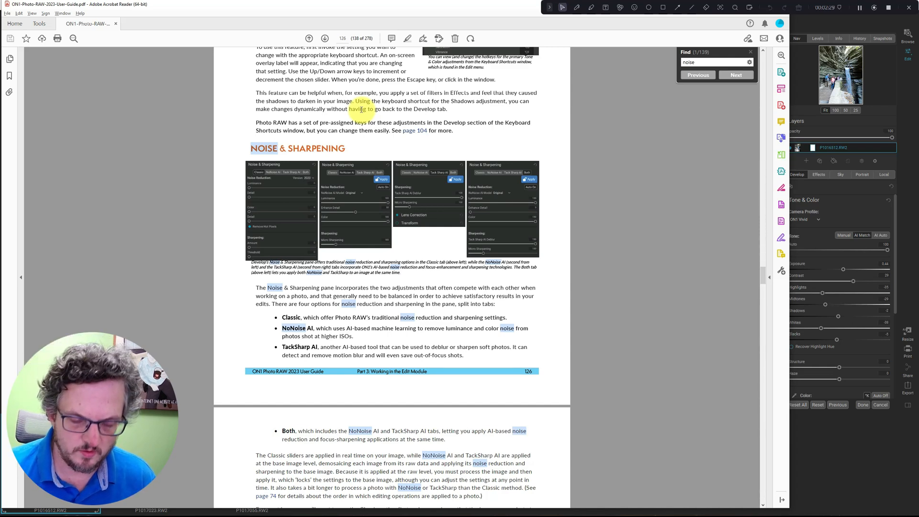
scroll(361, 110, "up", 2)
scroll(361, 110, "up", 2)
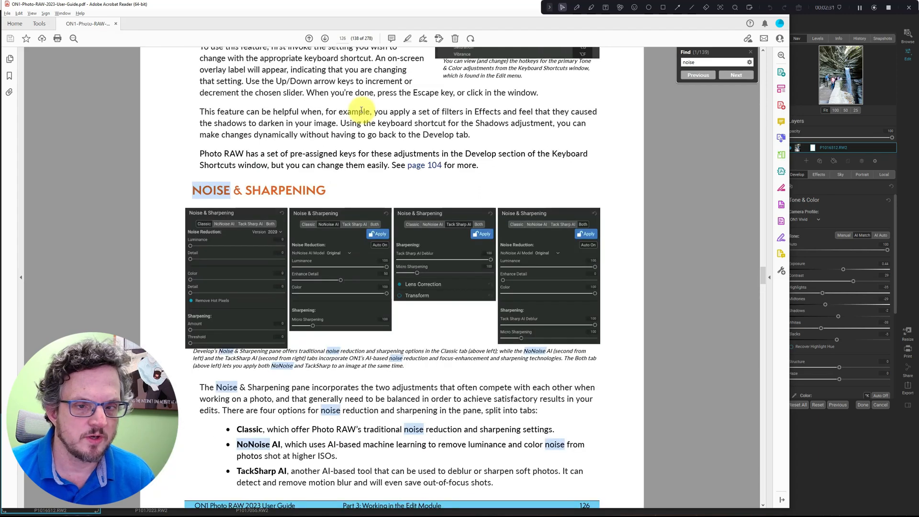
key("ctrl+plus")
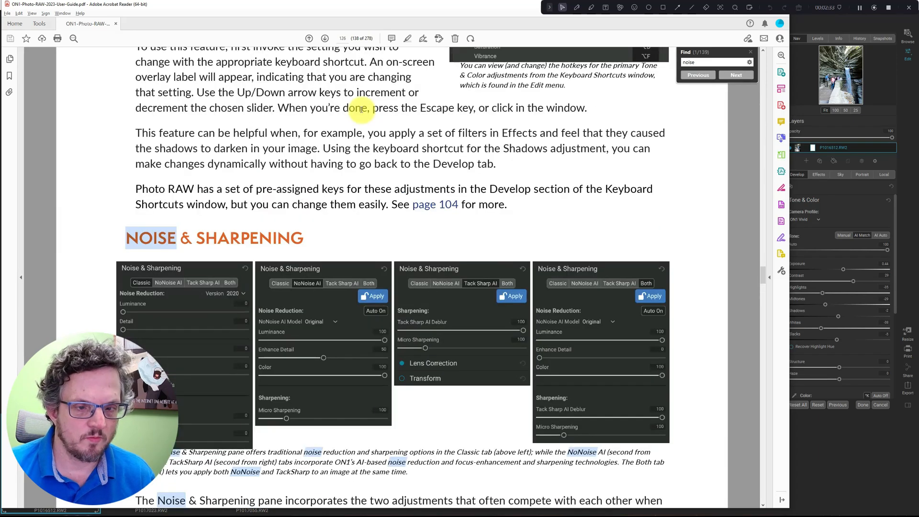
key("ctrl+minus")
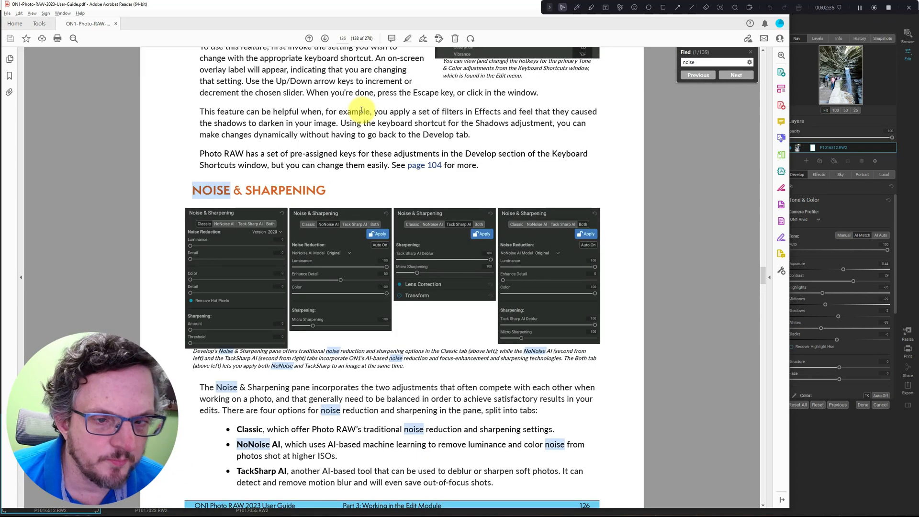
scroll(354, 167, "down", 3)
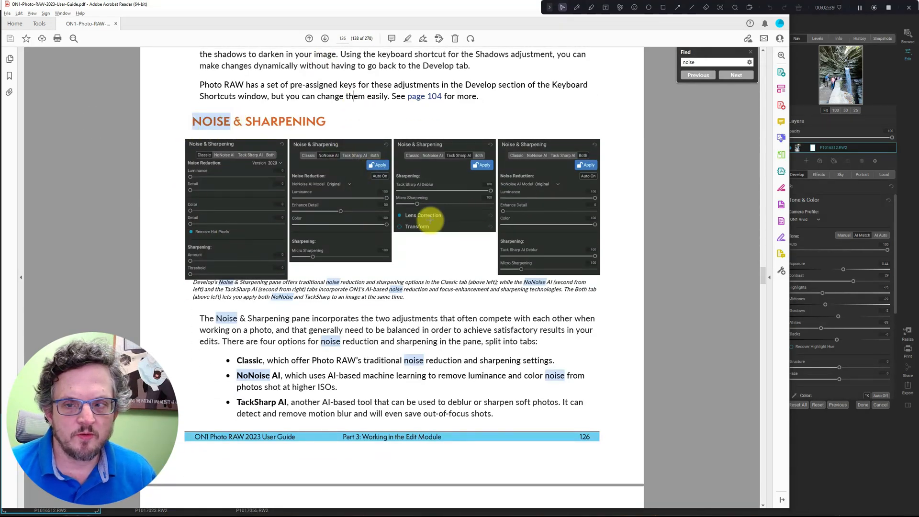
Switch back to ON1 Photo RAW and inspect the noise around the people in the waterfall photo at 100%
left_click(838, 423)
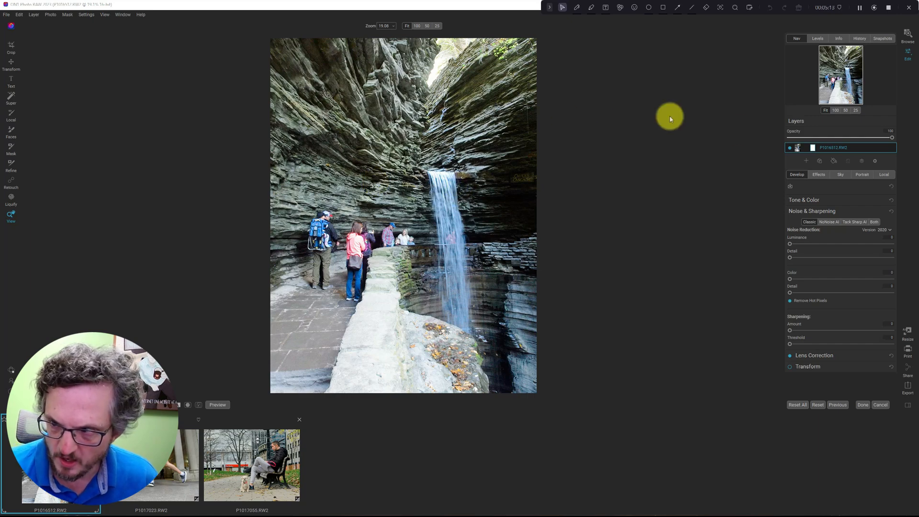
left_click(835, 111)
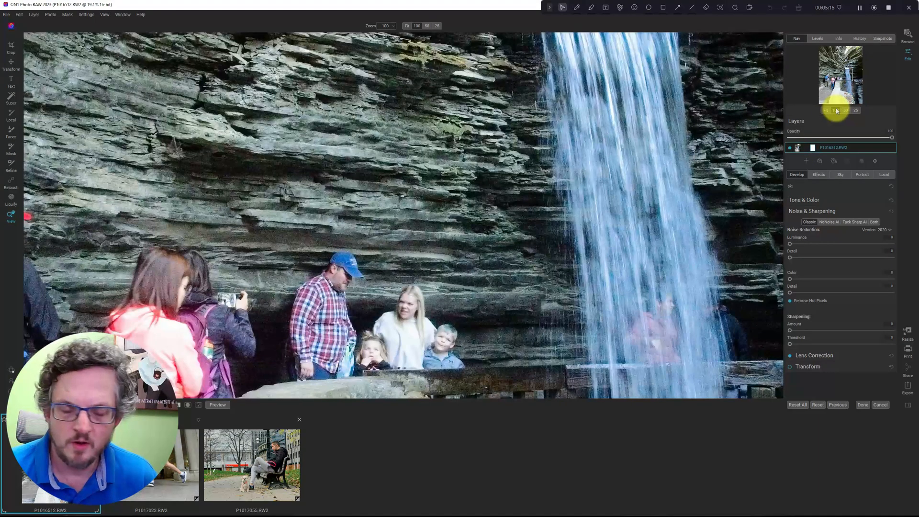
left_click_drag(445, 273, 408, 198)
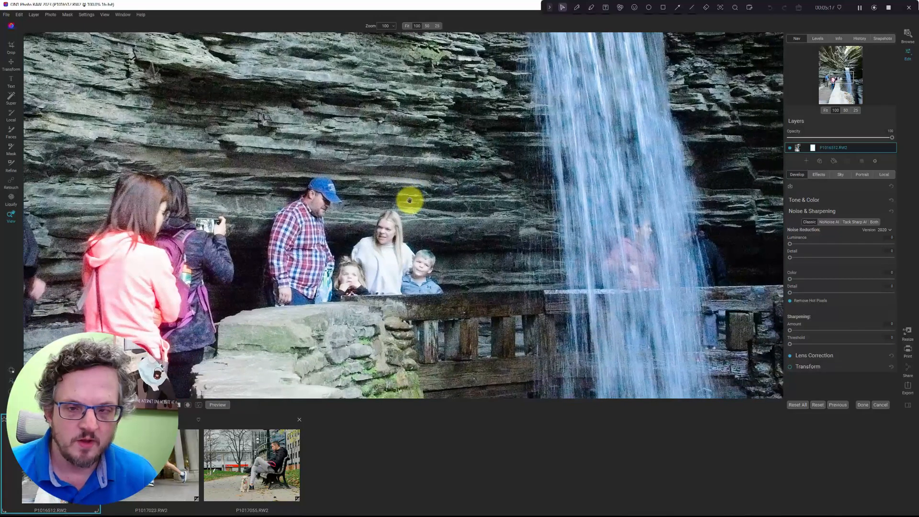
key("ctrl")
key("ctrl")
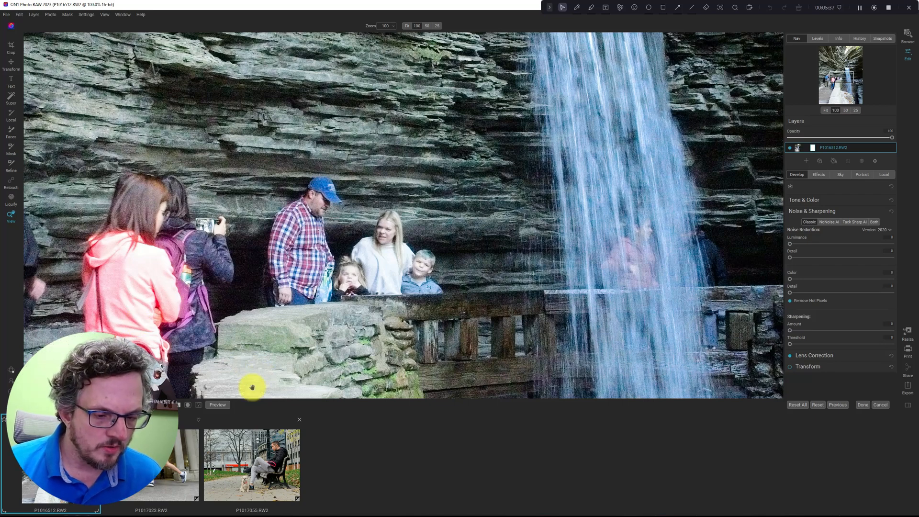
Examine the runner photo at fit size and at 100%, and open the photo of the man on the park bench
left_click(165, 460)
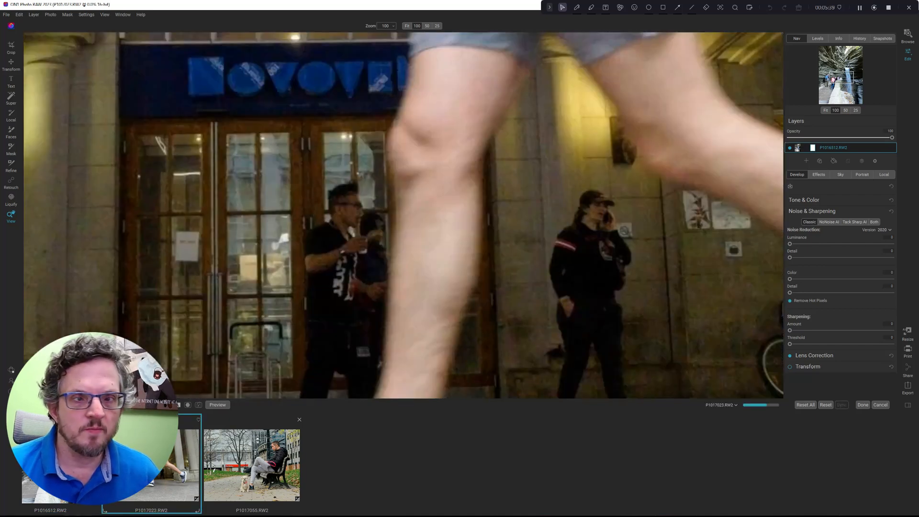
left_click(825, 110)
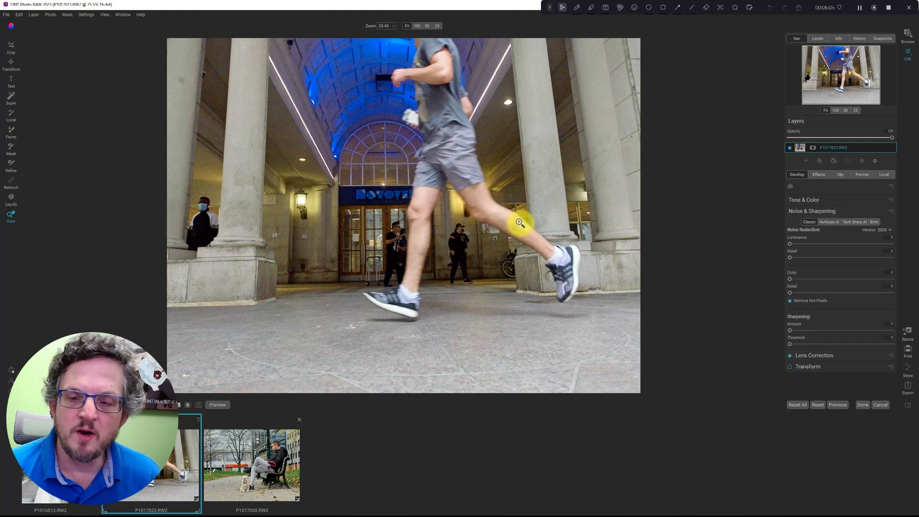
left_click(834, 110)
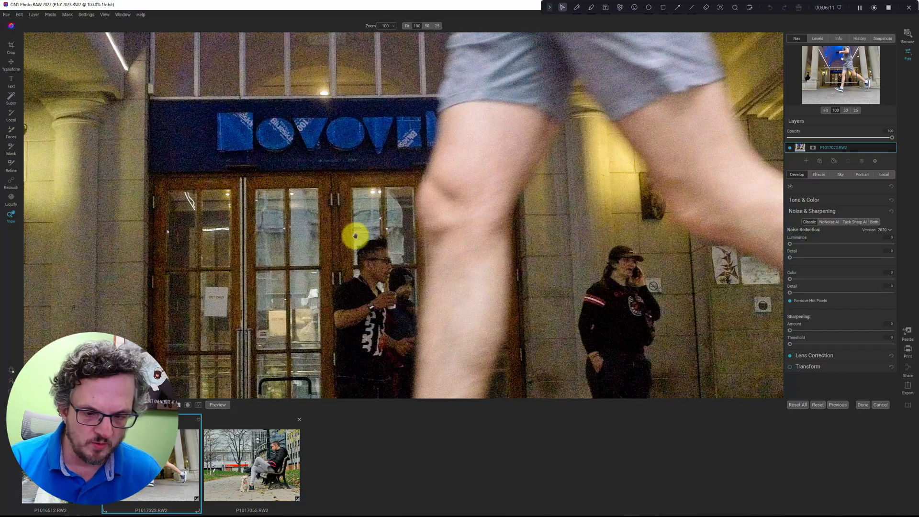
left_click(267, 464)
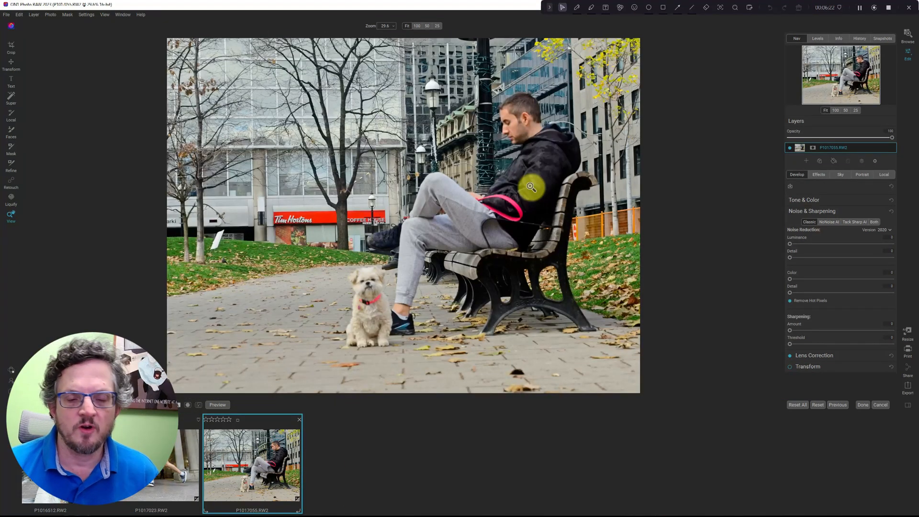
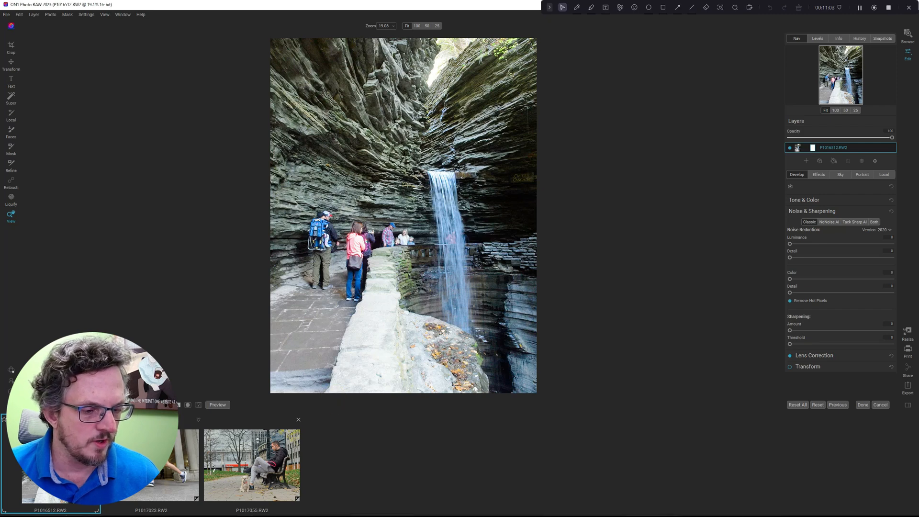
Hide the filmstrip and inspect the people beside the waterfall at 100%
left_click(41, 405)
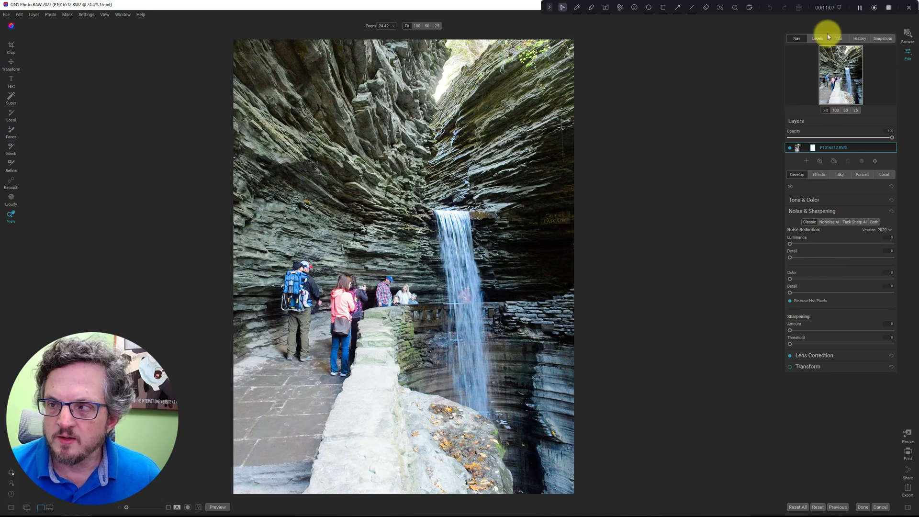
left_click(835, 110)
left_click_drag(385, 328, 411, 229)
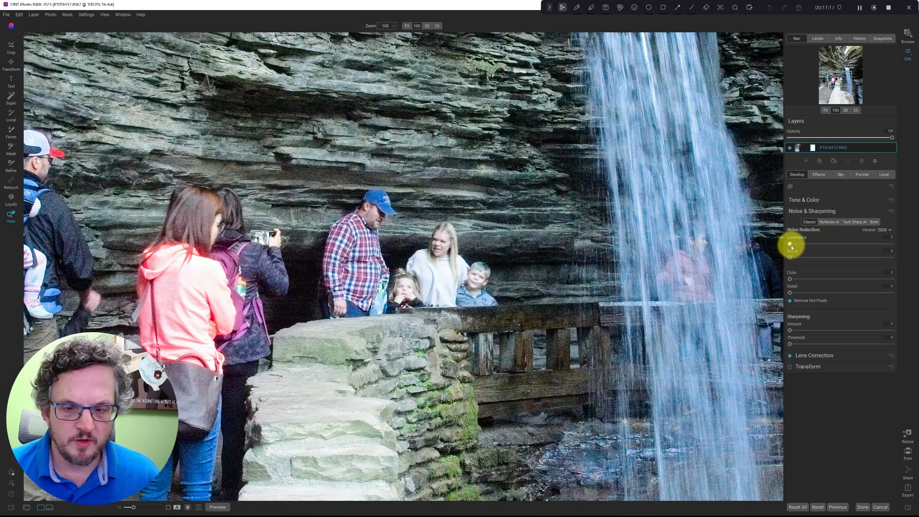
Try Classic Luminance noise reduction at full strength on the waterfall photo and return it to 0
left_click_drag(789, 245, 895, 246)
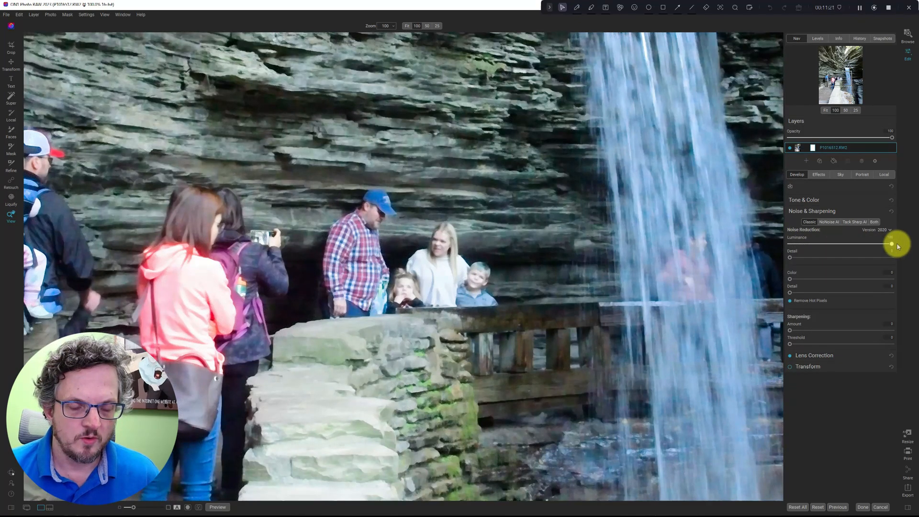
left_click_drag(896, 242, 865, 244)
left_click_drag(794, 249, 908, 239)
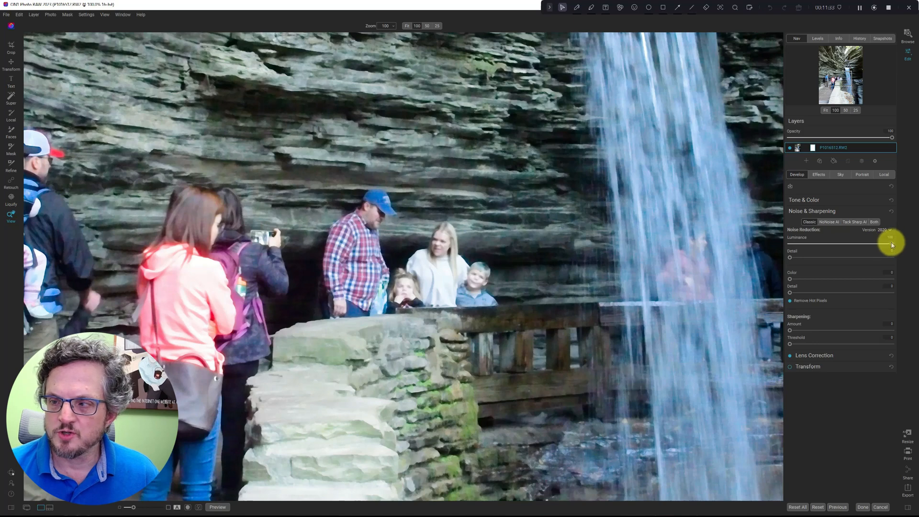
left_click_drag(890, 242, 788, 244)
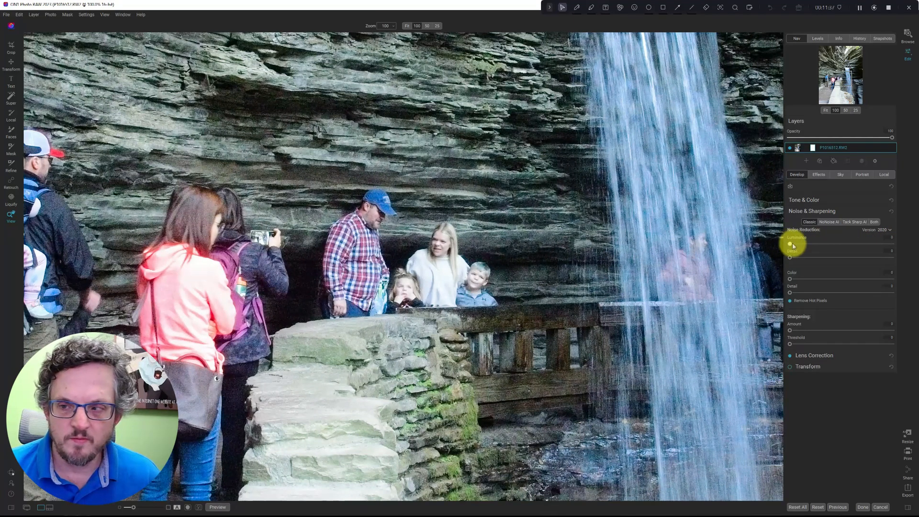
Compare Luminance noise reduction strengths using the grayscale preview, and set Luminance to 27
left_click_drag(789, 243, 817, 250)
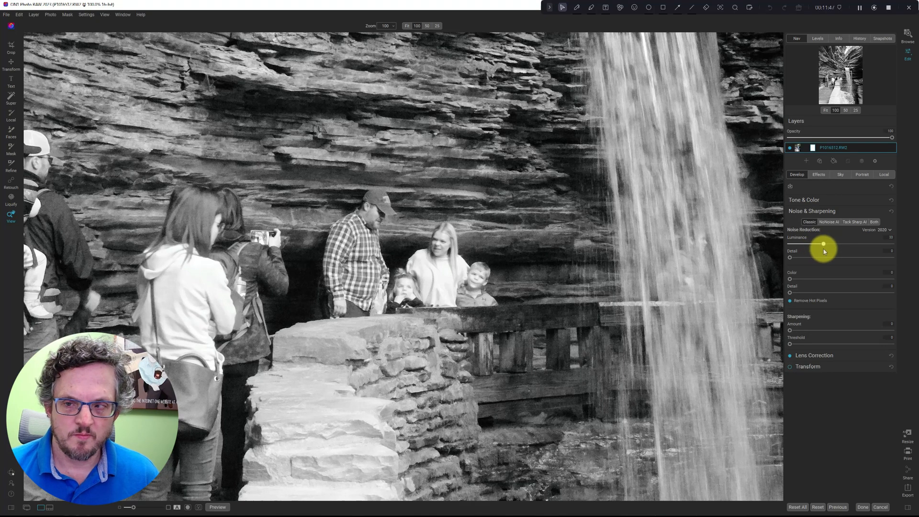
left_click_drag(824, 251, 823, 252)
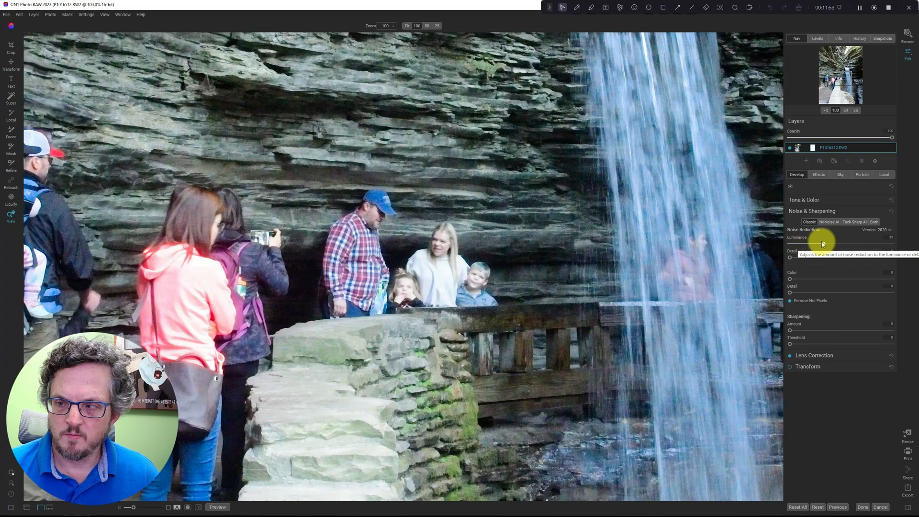
left_click_drag(816, 243, 777, 243)
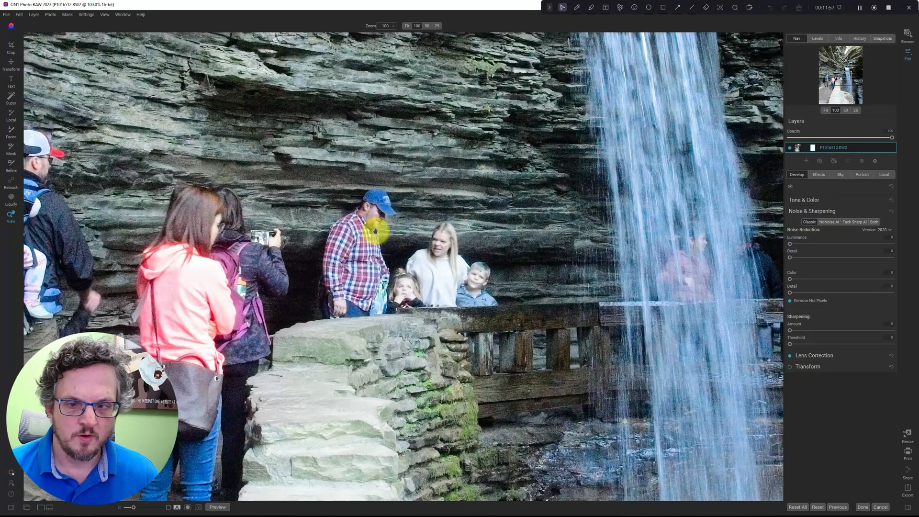
left_click_drag(788, 244, 810, 246)
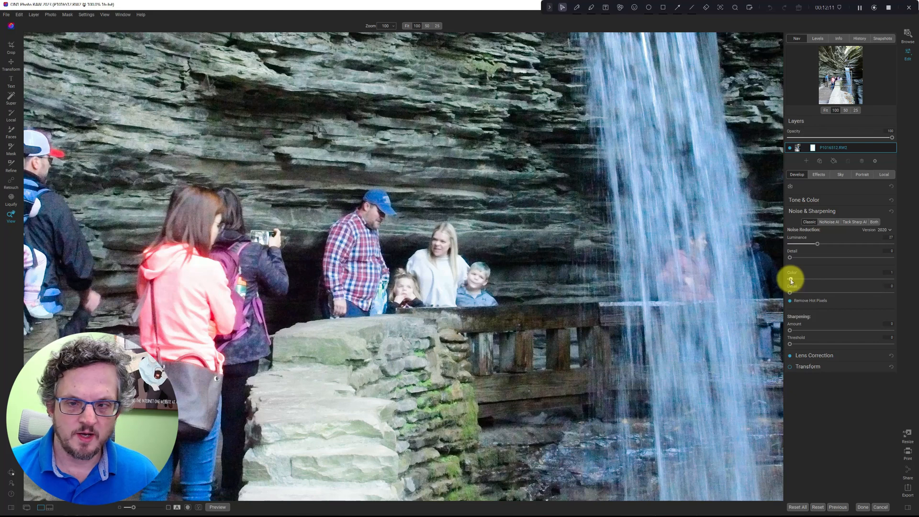
Test Color noise reduction and return it to 0, and set the Luminance Detail to 100
left_click_drag(790, 281, 799, 279)
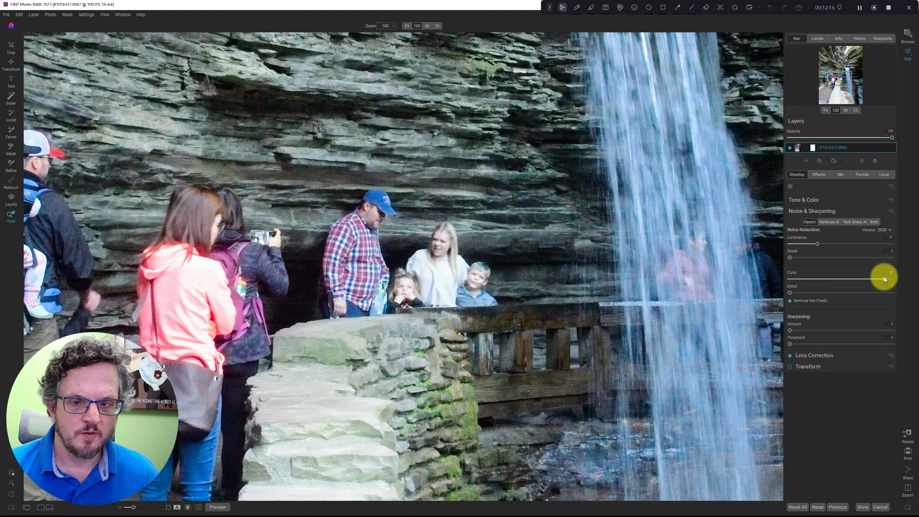
left_click_drag(884, 280, 810, 283)
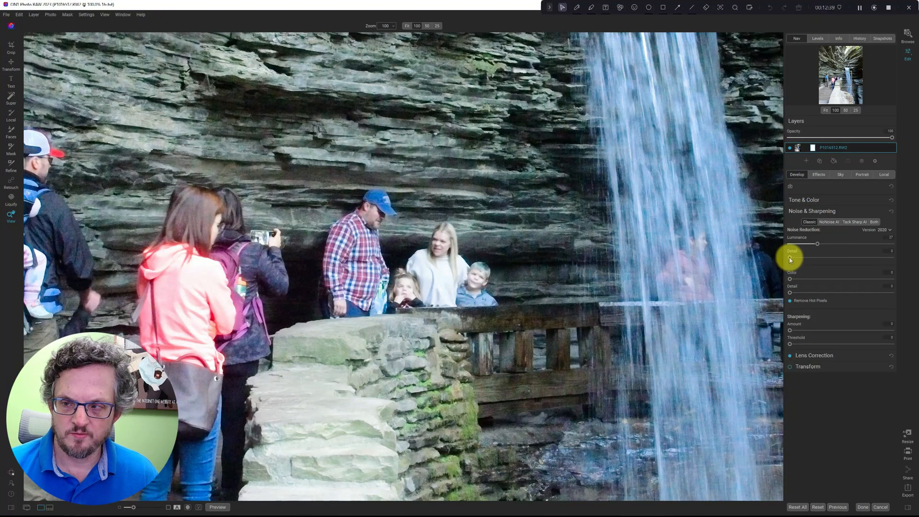
left_click_drag(794, 259, 905, 258)
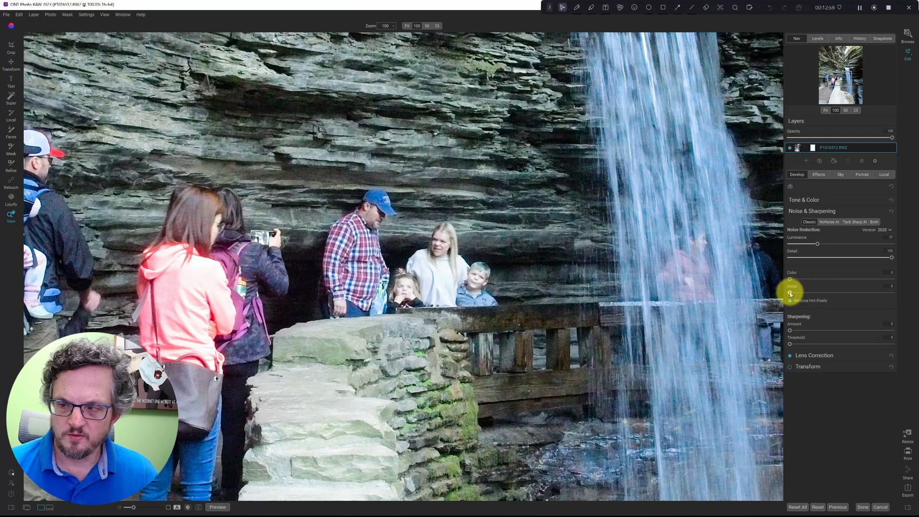
Try the Color noise Detail adjustment with its preview overlay and return it to 0
left_click_drag(790, 294, 810, 291)
mouse_move(823, 290)
left_mouse_down()
mouse_move(912, 285)
mouse_move(840, 289)
left_mouse_up()
mouse_move(745, 284)
left_mouse_down()
mouse_move(918, 288)
mouse_move(759, 285)
left_mouse_up()
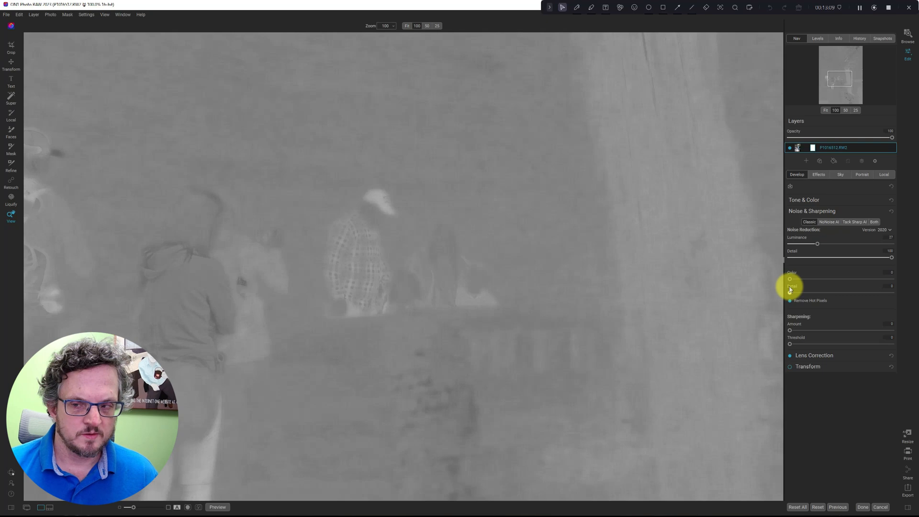
mouse_move(789, 288)
left_mouse_down()
mouse_move(813, 291)
mouse_move(785, 293)
left_mouse_up()
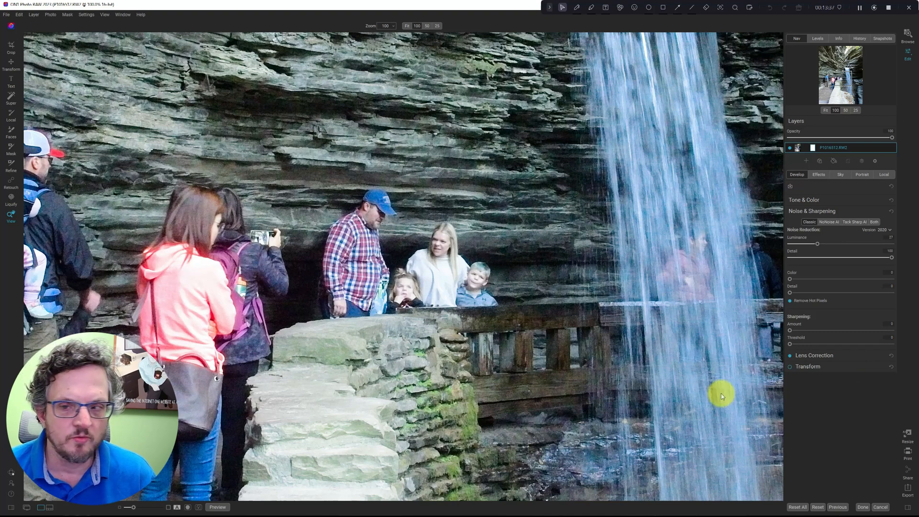
Fit the waterfall photo to the view, show the filmstrip again and open the runner photo
left_click(825, 110)
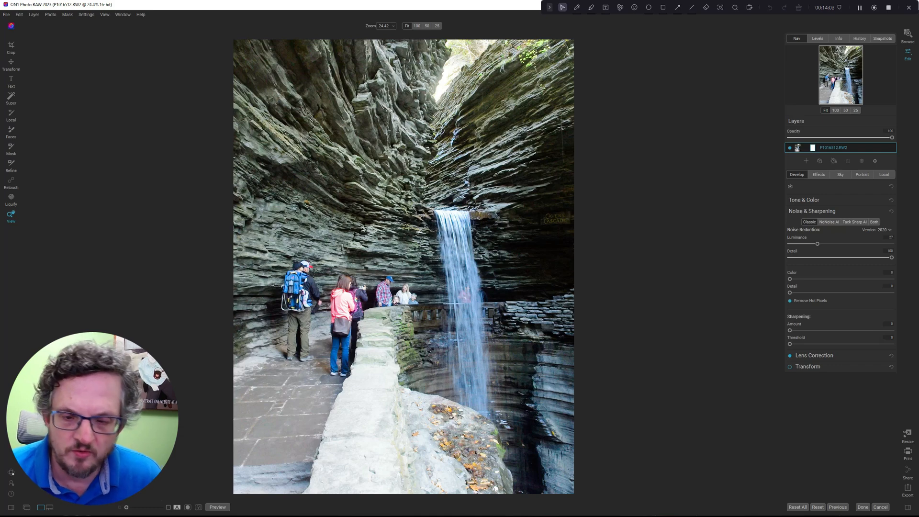
left_click(49, 507)
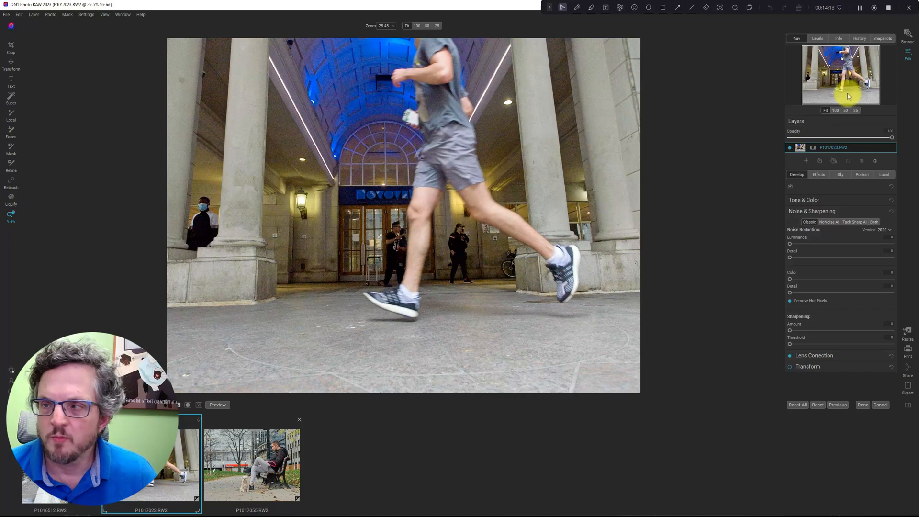
View the runner photo at 100% and set Classic Noise Reduction Luminance to about 73 and its Detail to about 51
left_click(835, 110)
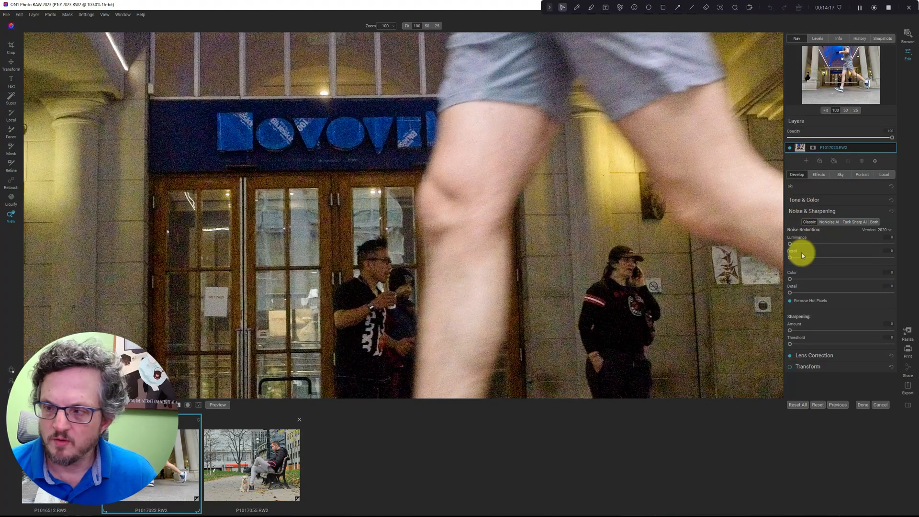
left_click_drag(791, 246, 769, 250)
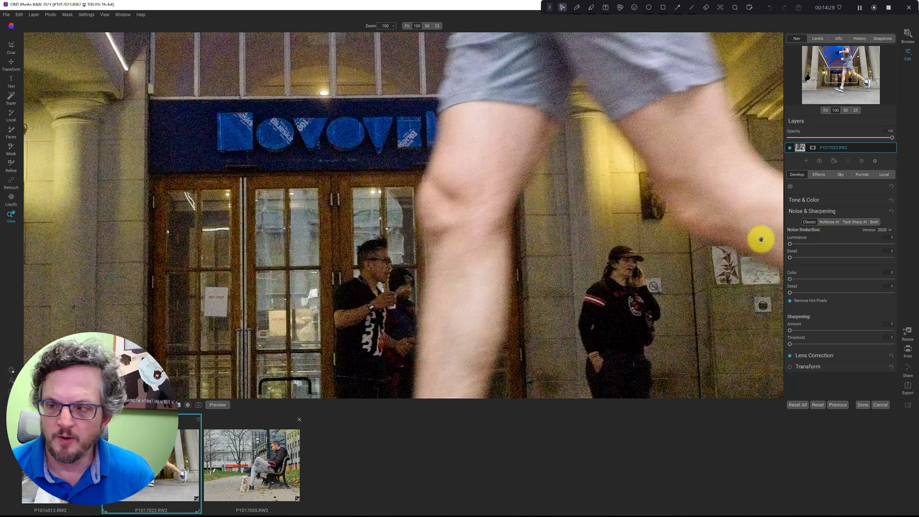
left_click_drag(790, 243, 863, 244)
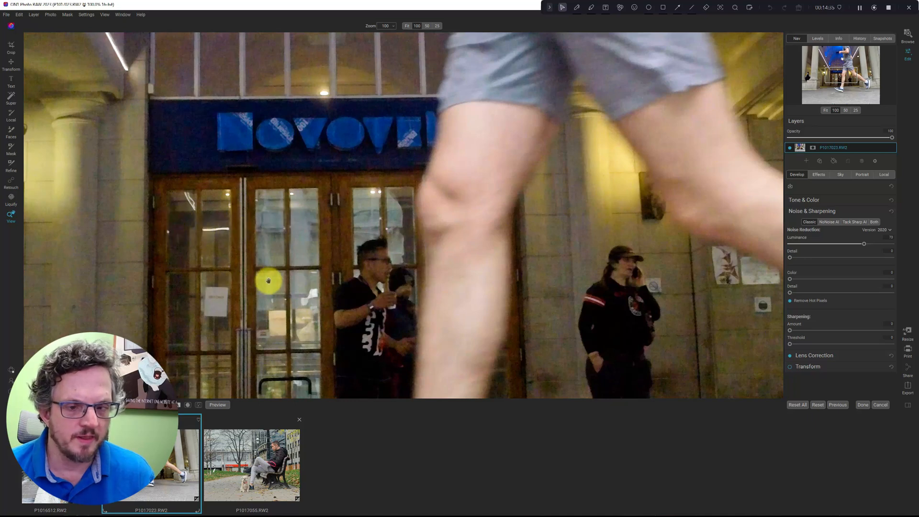
left_click_drag(790, 257, 841, 255)
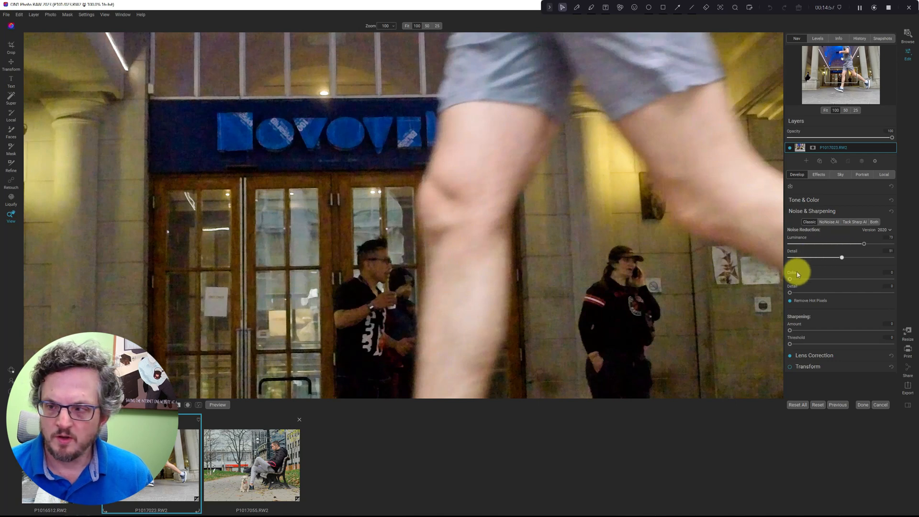
Test strong Color noise reduction on the runner photo with its grayscale preview and return it to 0
left_click_drag(789, 279, 727, 284)
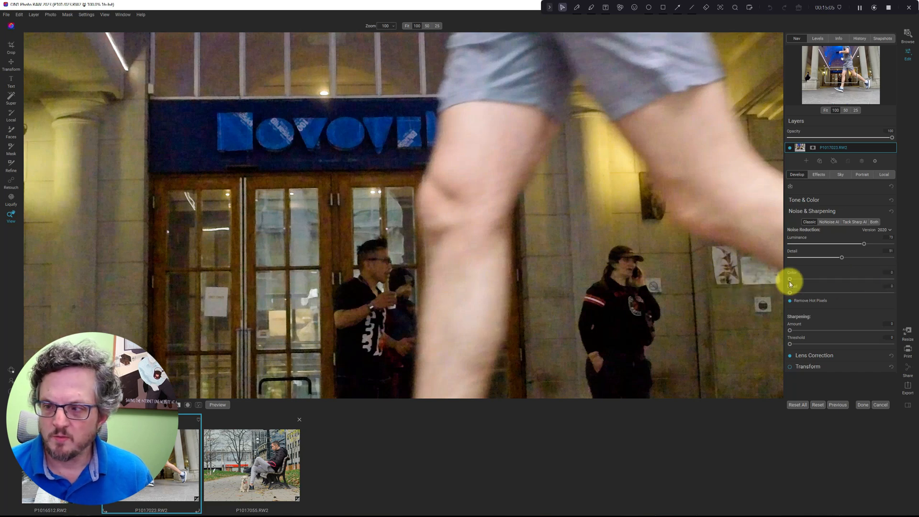
left_click_drag(789, 280, 904, 281)
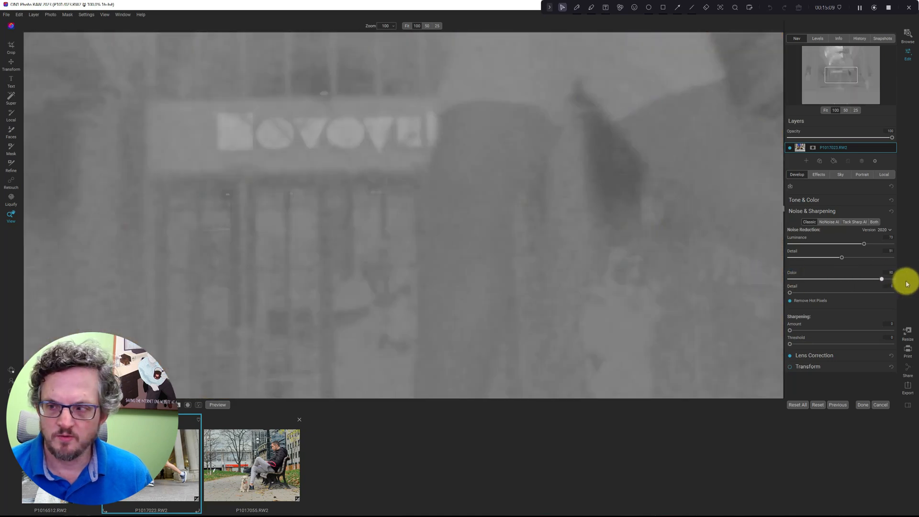
left_click_drag(834, 281, 787, 288)
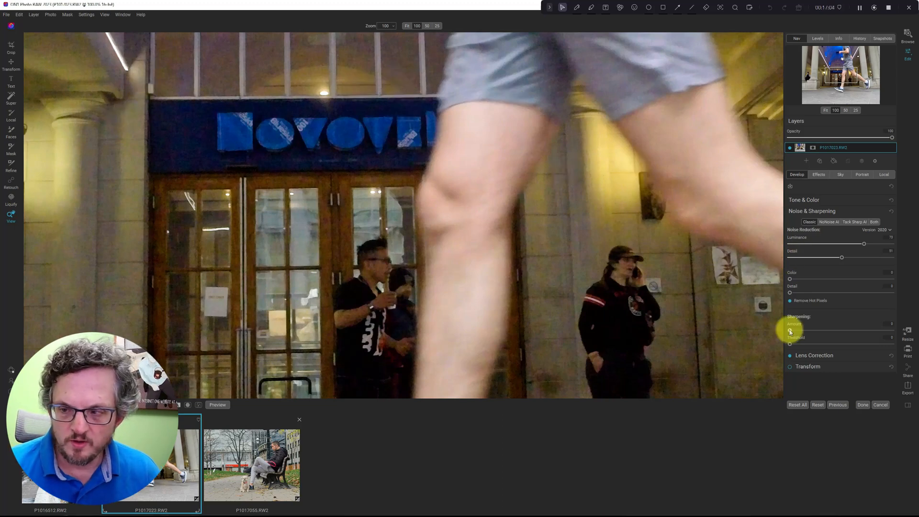
Set the Classic Sharpening Amount to 100 on the runner photo, leaving the Threshold at 0
left_click_drag(789, 330, 914, 329)
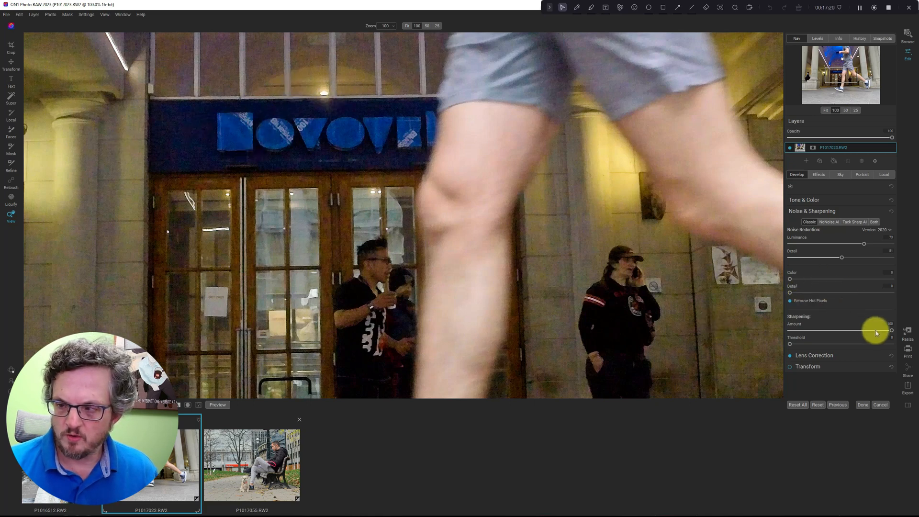
mouse_move(891, 331)
left_mouse_down()
mouse_move(751, 332)
mouse_move(917, 329)
mouse_move(905, 337)
left_mouse_up()
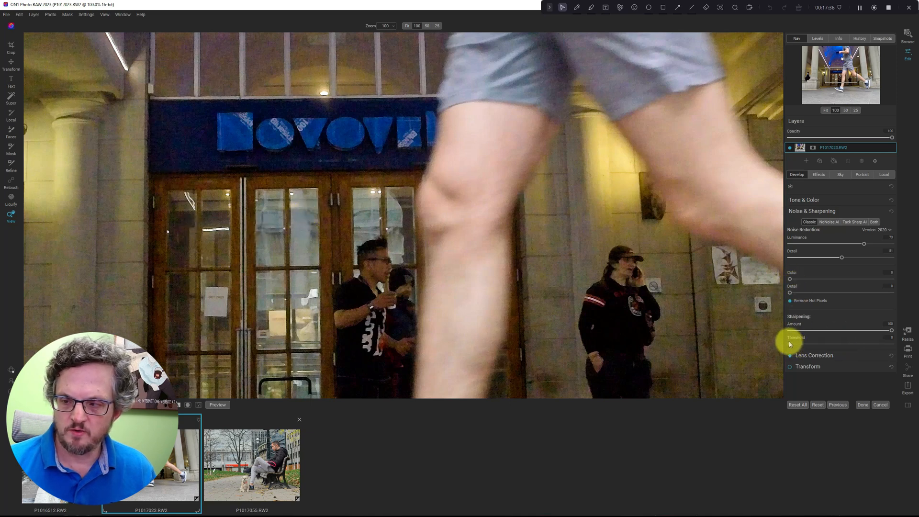
mouse_move(788, 343)
left_mouse_down()
mouse_move(818, 344)
mouse_move(726, 342)
mouse_move(802, 345)
mouse_move(791, 343)
left_mouse_up()
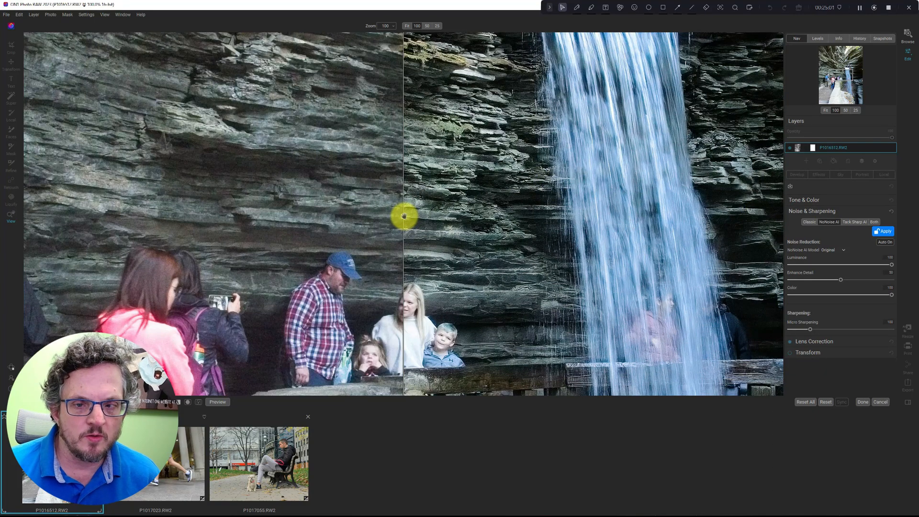
Compare the waterfall photo before and after NoNoise AI by sweeping the split-view divider across the rocks, people and water
left_click_drag(404, 216, 136, 217)
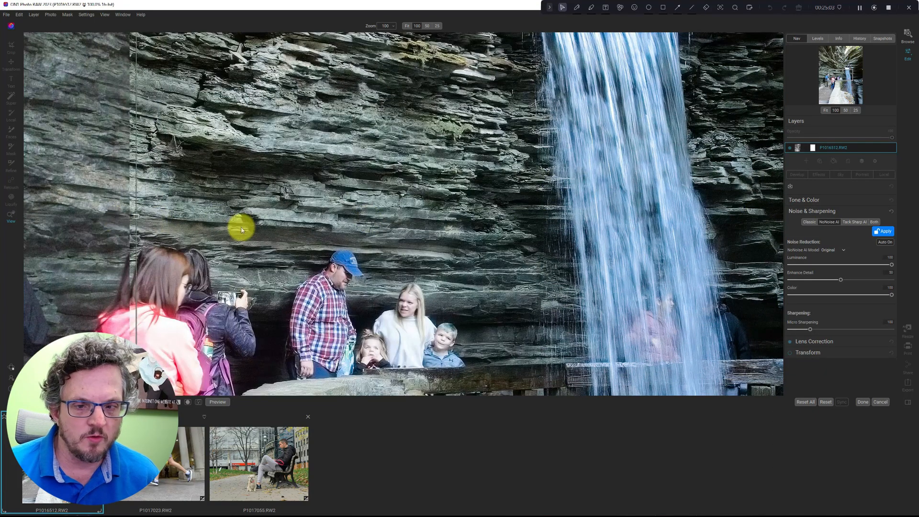
left_click_drag(242, 229, 420, 232)
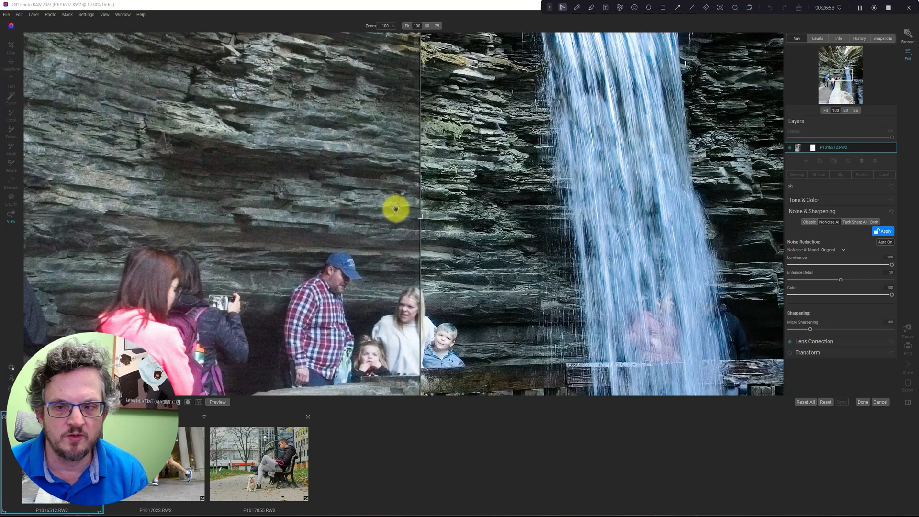
left_click_drag(419, 217, 626, 216)
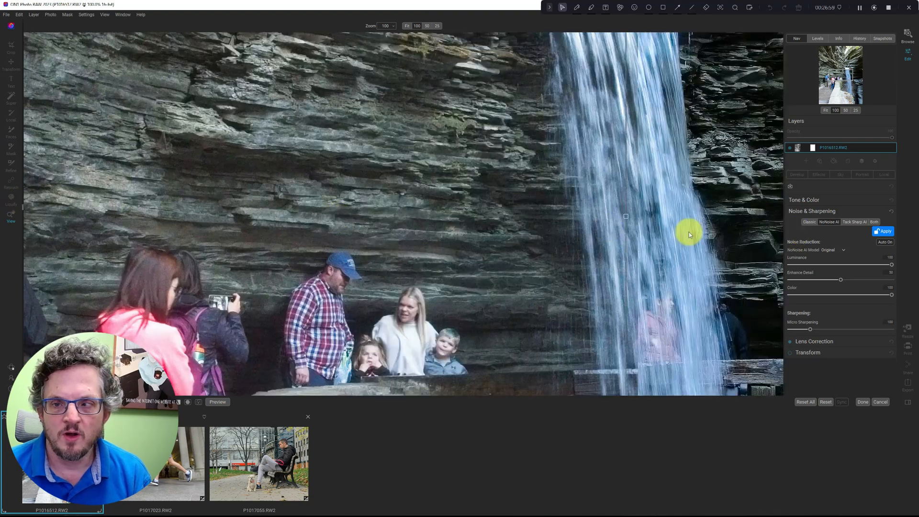
left_click_drag(689, 234, 272, 217)
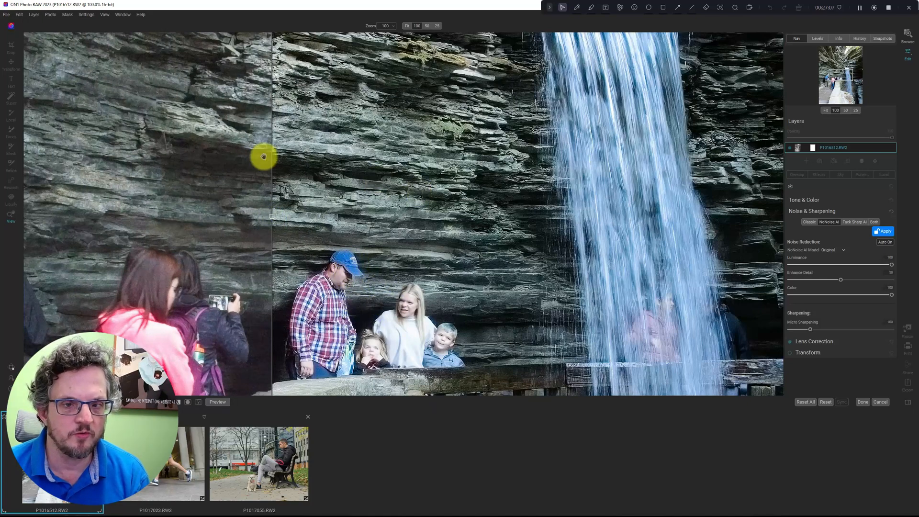
left_click_drag(272, 216, 91, 219)
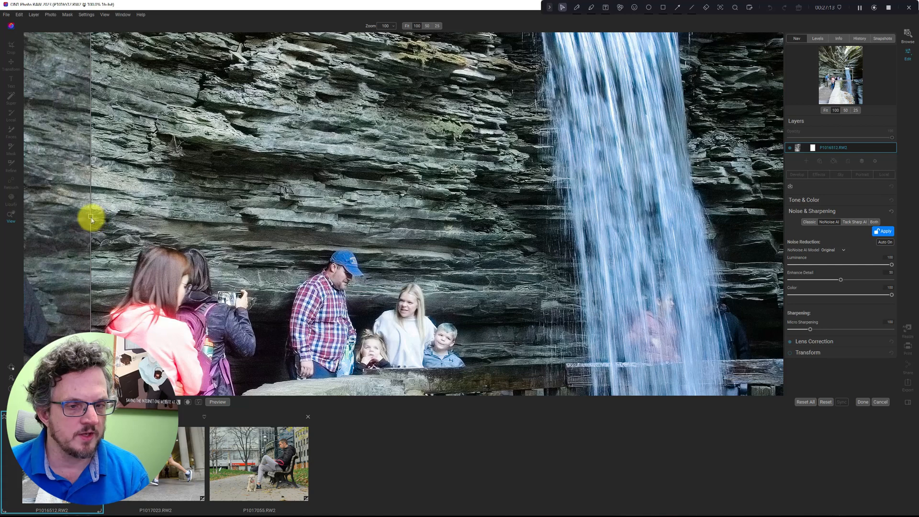
left_click_drag(91, 219, 356, 220)
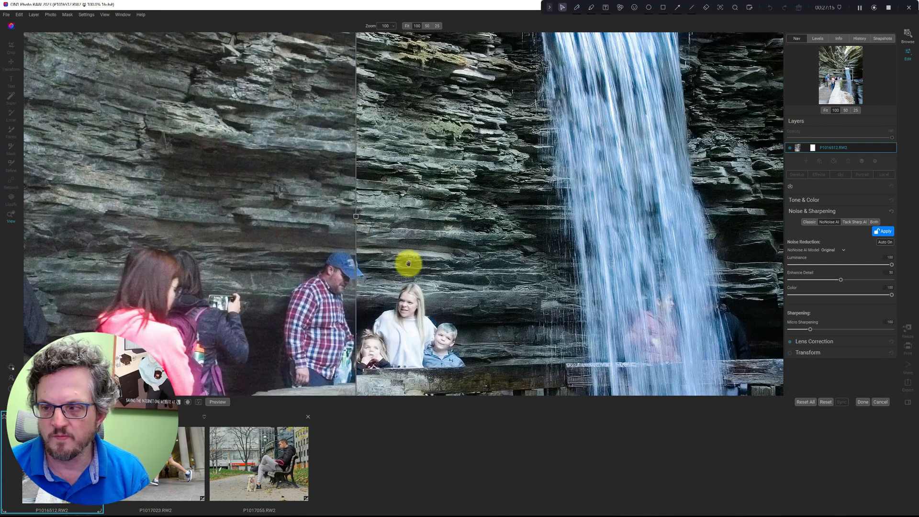
Set the NoNoise AI Luminance, Enhance Detail and Color values to 0 on the waterfall photo
left_click_drag(889, 265, 780, 266)
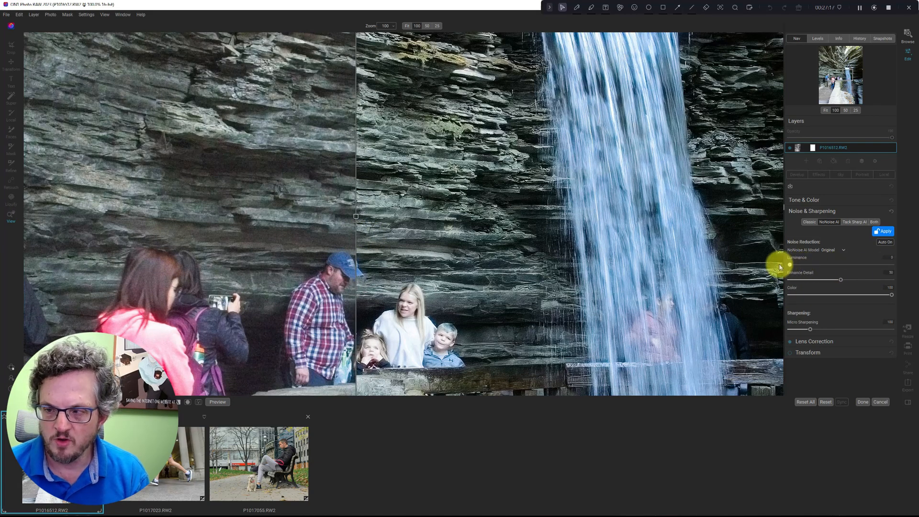
left_click_drag(839, 279, 780, 278)
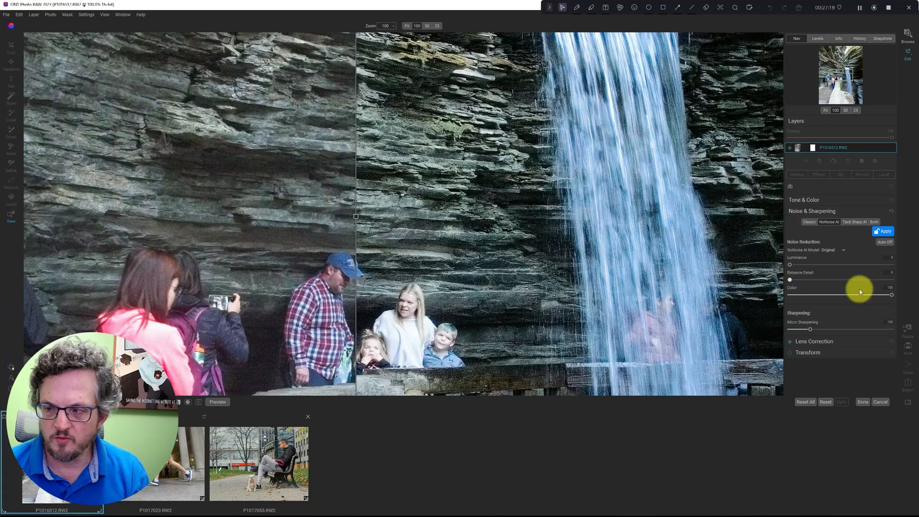
left_click_drag(890, 293, 778, 296)
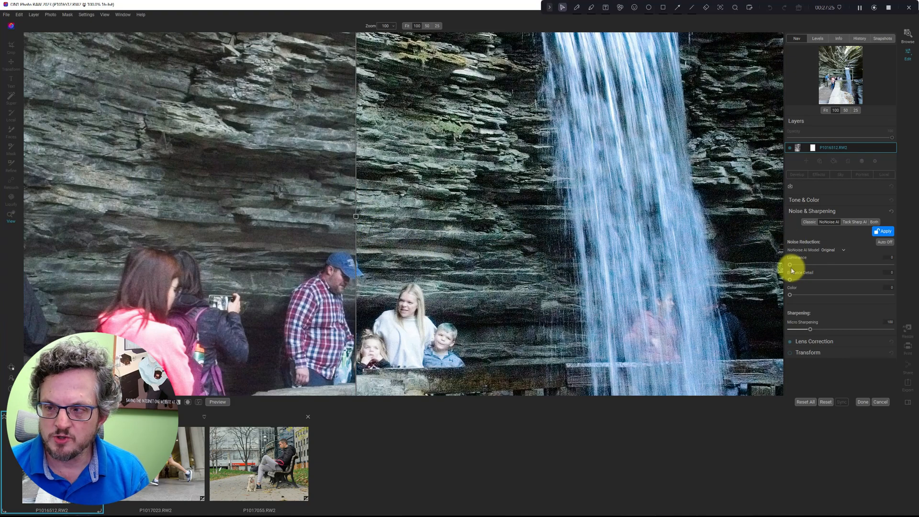
Raise the NoNoise AI Luminance in stages to 37, 60 and 100, comparing before and after along the split
left_click_drag(791, 266, 826, 266)
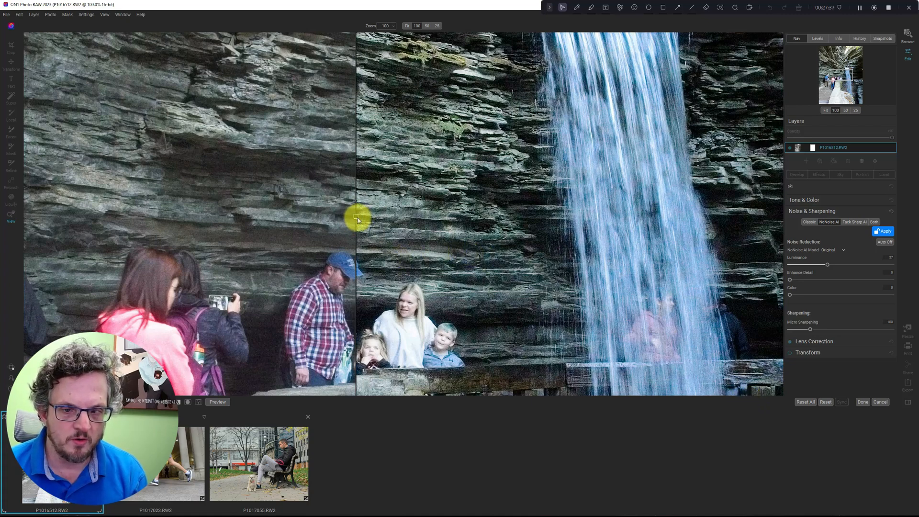
mouse_move(357, 219)
left_mouse_down()
mouse_move(432, 220)
mouse_move(275, 224)
mouse_move(374, 216)
left_mouse_up()
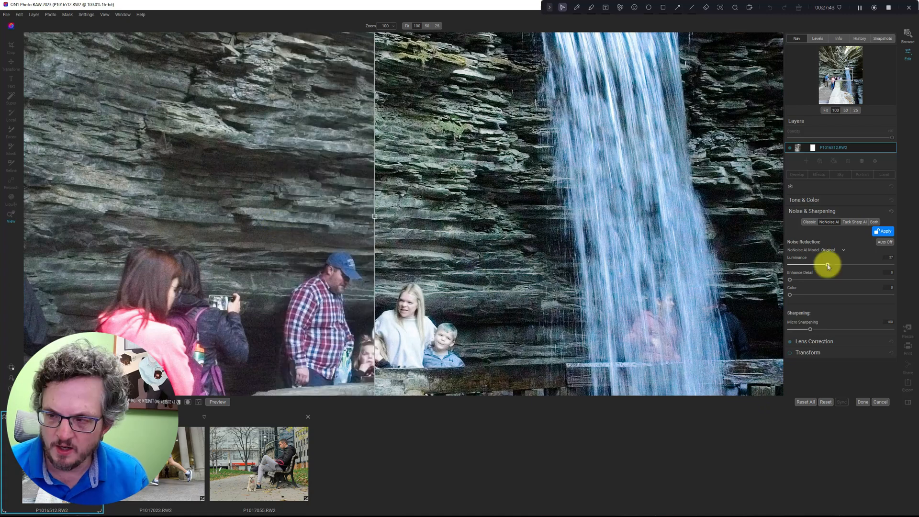
left_click_drag(828, 267, 849, 267)
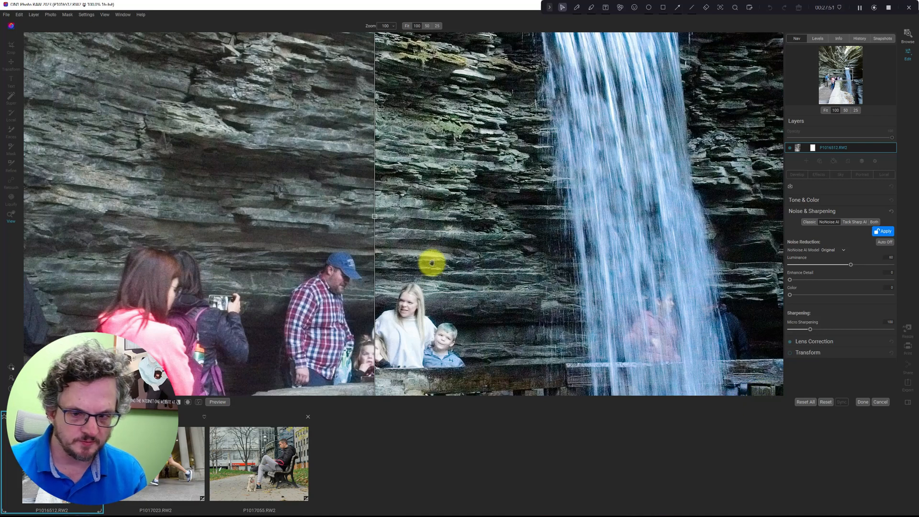
left_click_drag(373, 217, 411, 239)
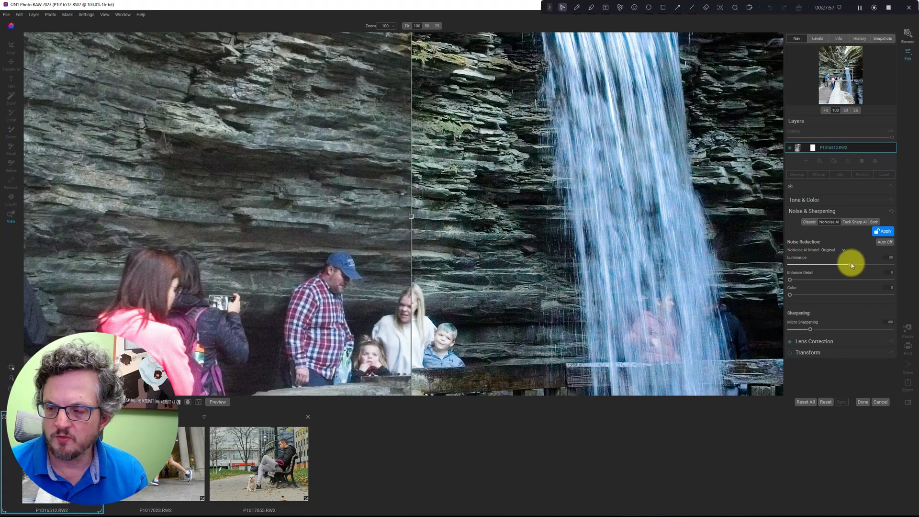
left_click_drag(851, 264, 902, 267)
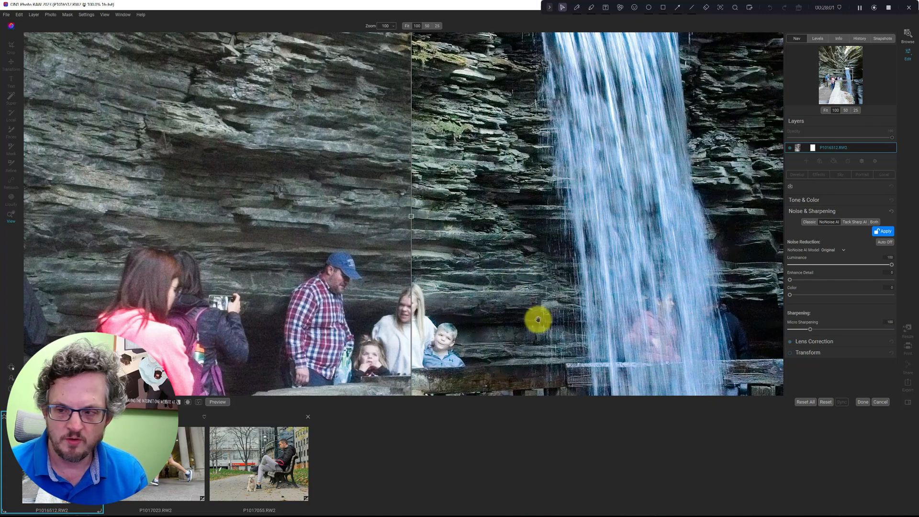
left_click_drag(414, 218, 399, 238)
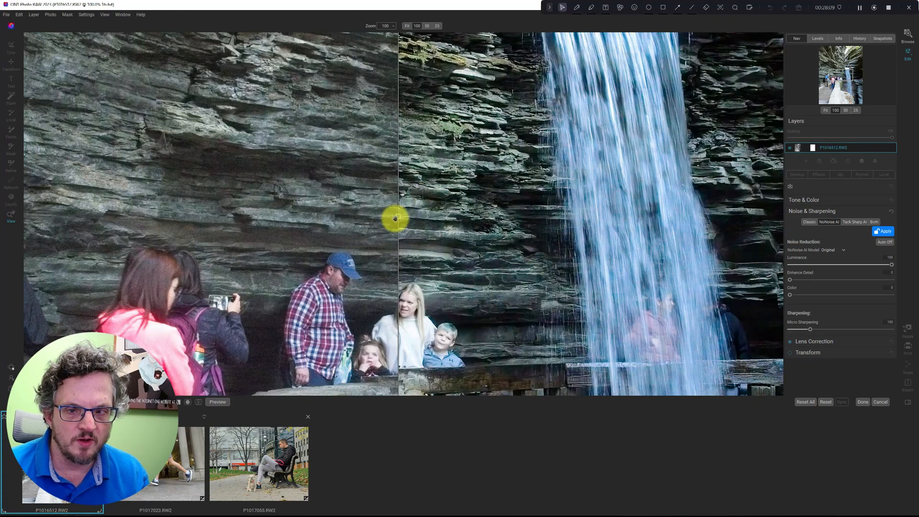
left_click_drag(356, 216, 326, 216)
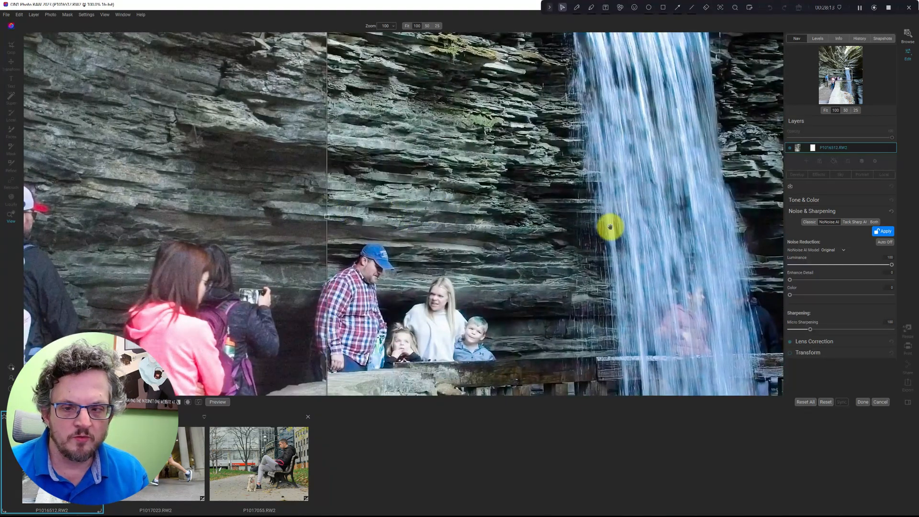
Try different Enhance Detail strengths, including 50 and 40, around the people by the stone wall, and settle on 30
left_click(832, 80)
left_click_drag(833, 81, 838, 81)
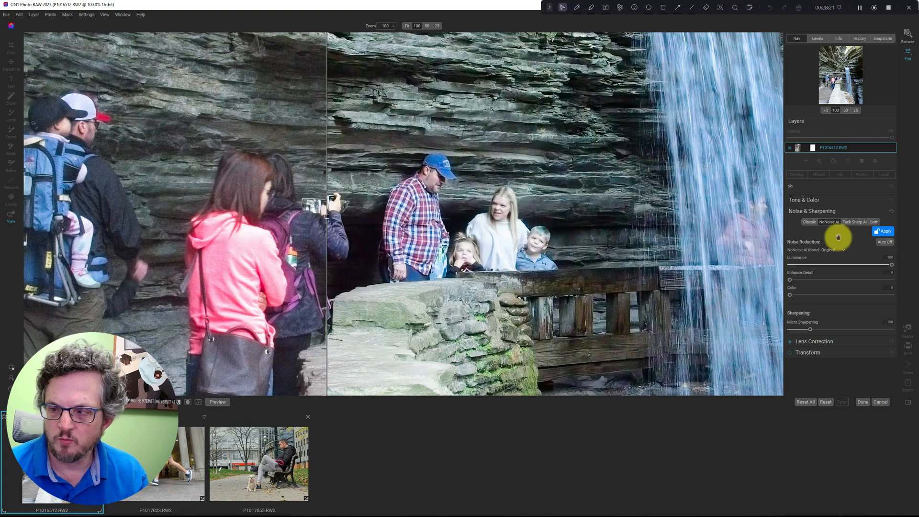
left_click_drag(791, 278, 809, 283)
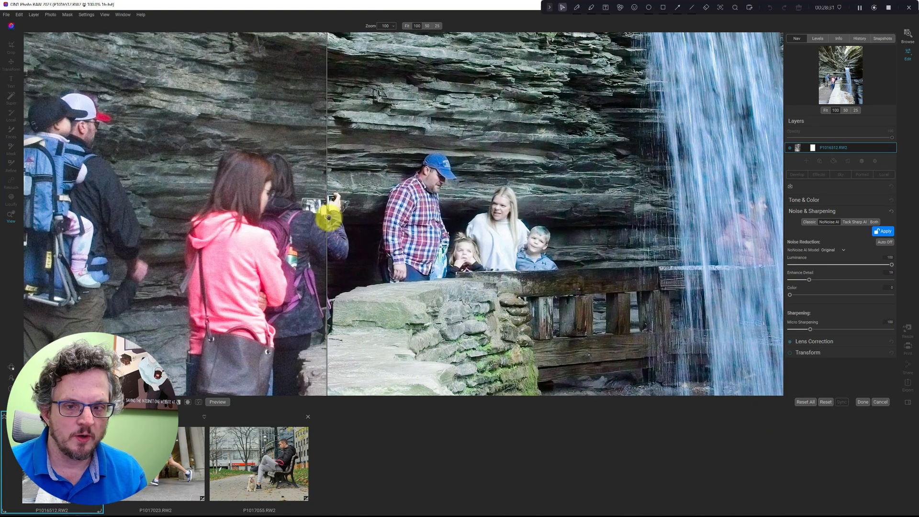
mouse_move(327, 216)
left_mouse_down()
mouse_move(750, 214)
mouse_move(338, 197)
mouse_move(324, 213)
left_mouse_up()
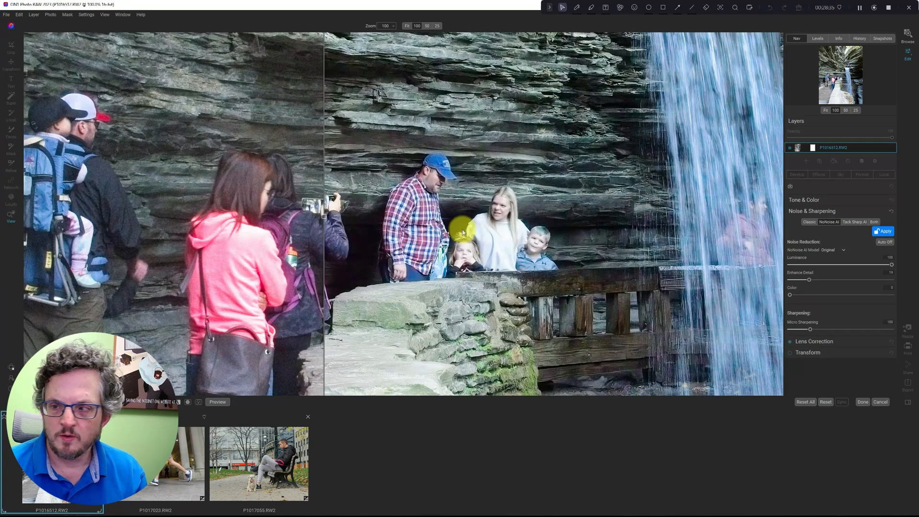
left_click_drag(812, 280, 837, 283)
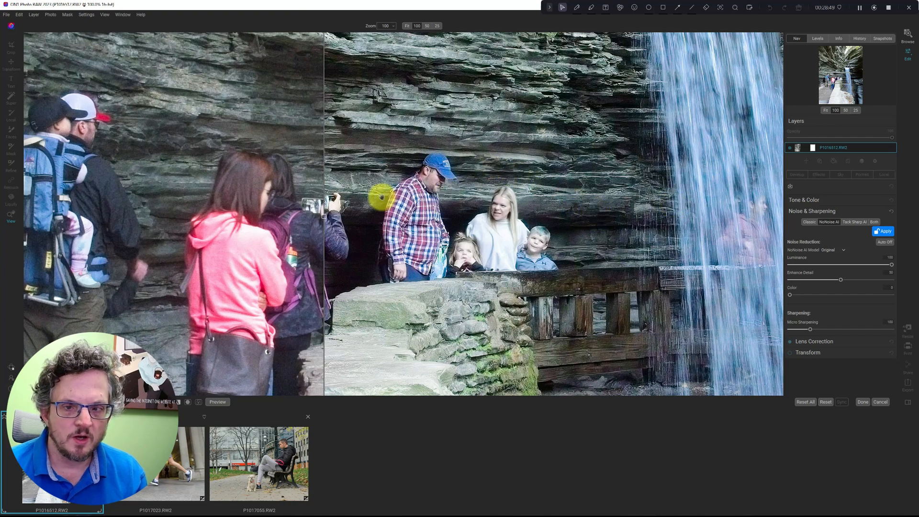
left_click_drag(324, 218, 224, 171)
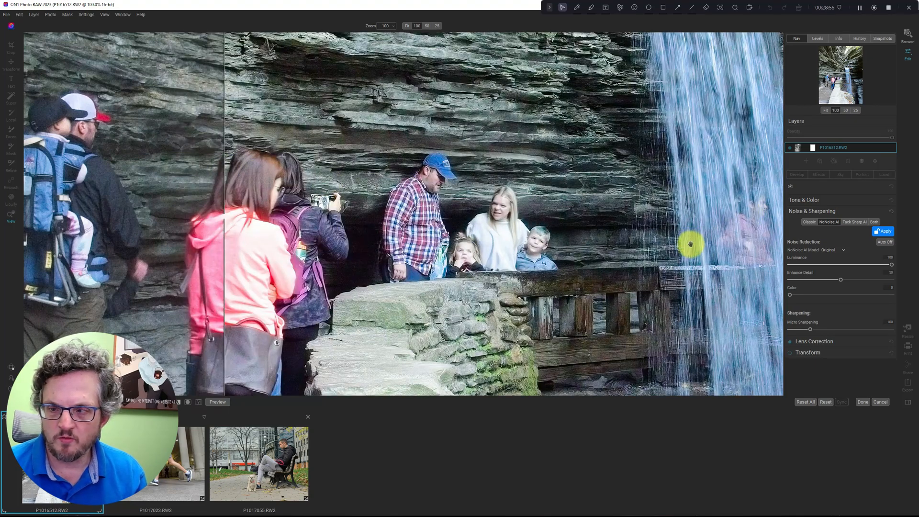
left_click_drag(840, 279, 833, 281)
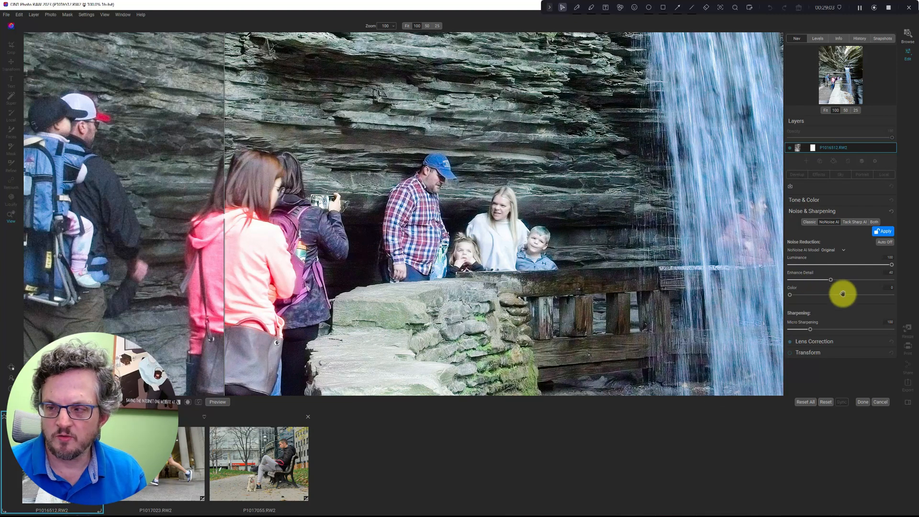
left_click_drag(830, 281, 822, 280)
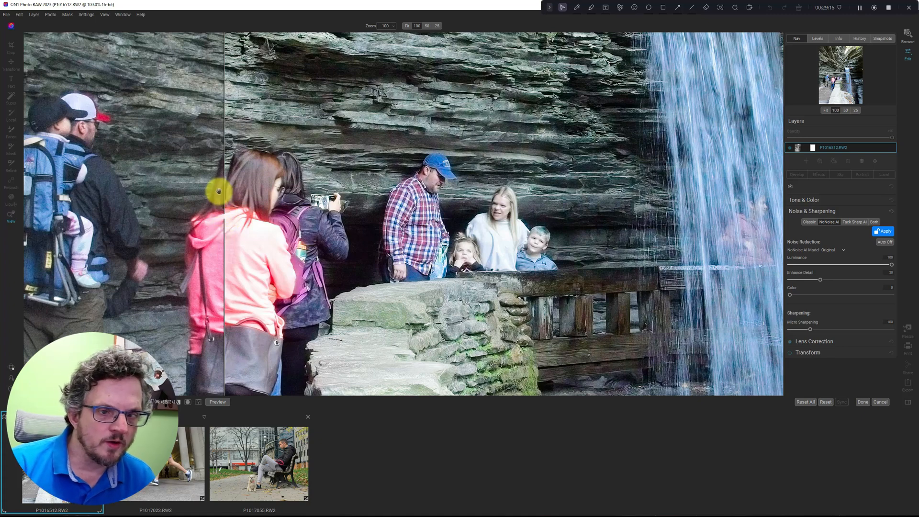
left_click_drag(223, 192, 336, 217)
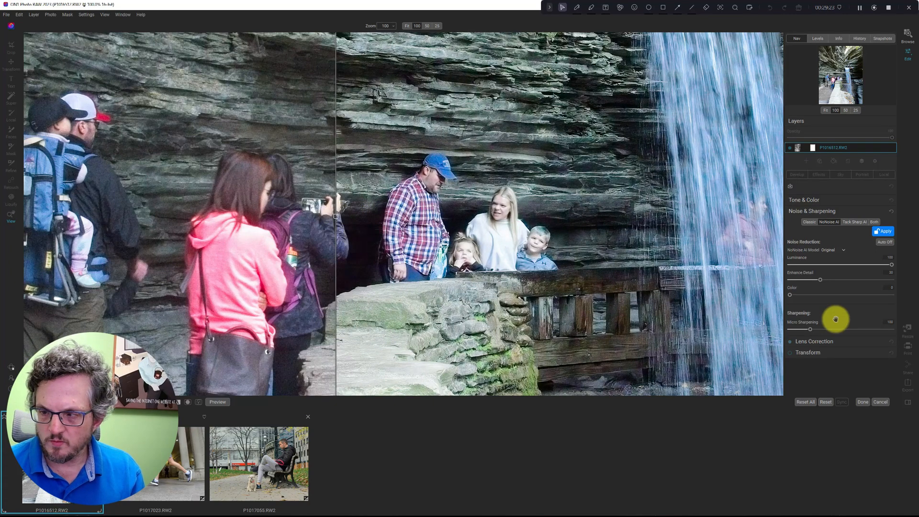
Lower the waterfall photo's Micro Sharpening to about 48 and shift the before/after split to the man in the plaid shirt
mouse_move(811, 328)
left_mouse_down()
mouse_move(787, 329)
mouse_move(888, 330)
mouse_move(797, 331)
left_mouse_up()
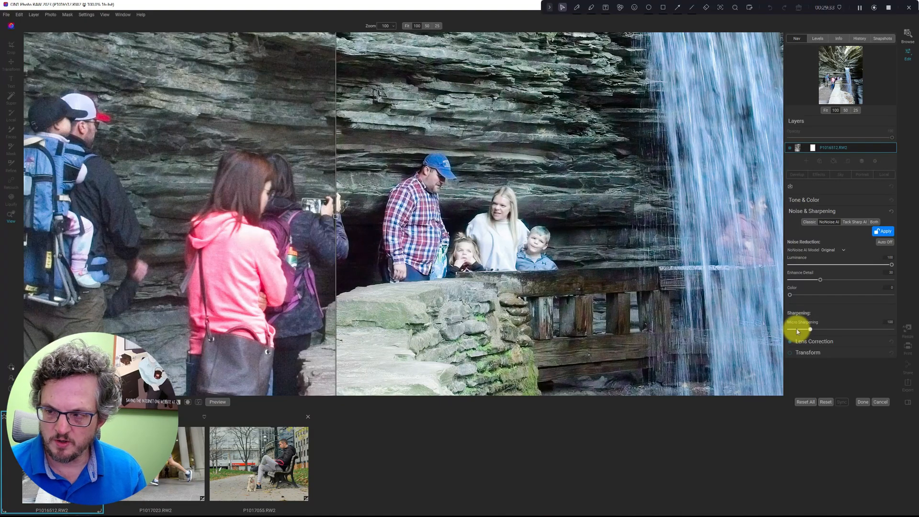
left_click_drag(811, 330, 799, 330)
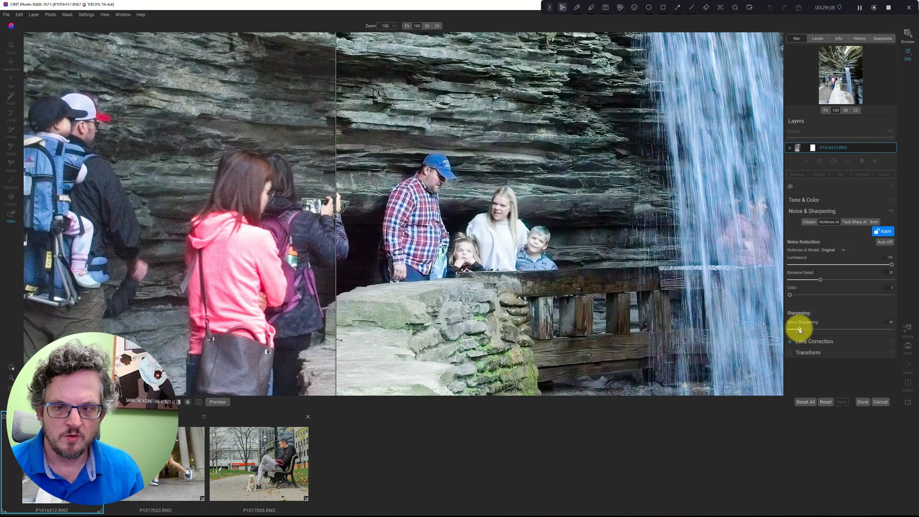
left_click_drag(336, 215, 399, 214)
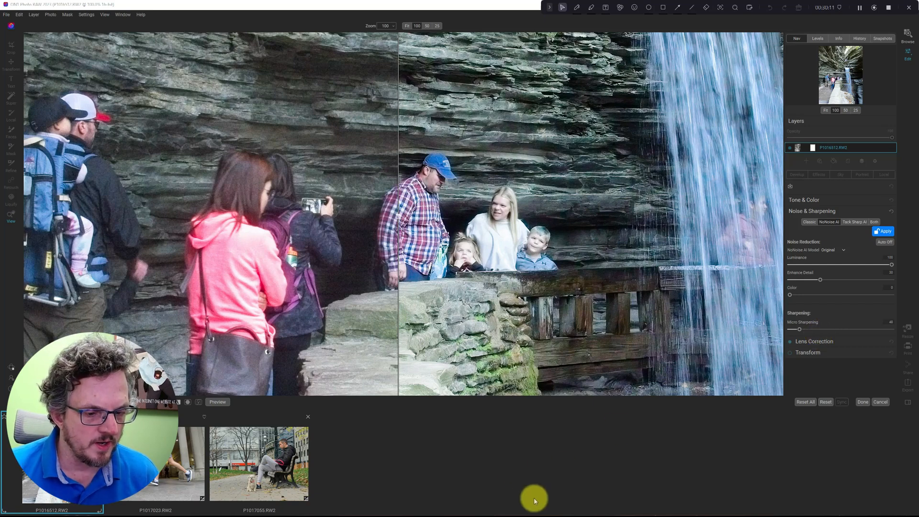
Open the runner photo P1017023.RW2, compare Classic with NoNoise AI, and leave NoNoise AI on with the split beside the doorway
left_click(146, 474)
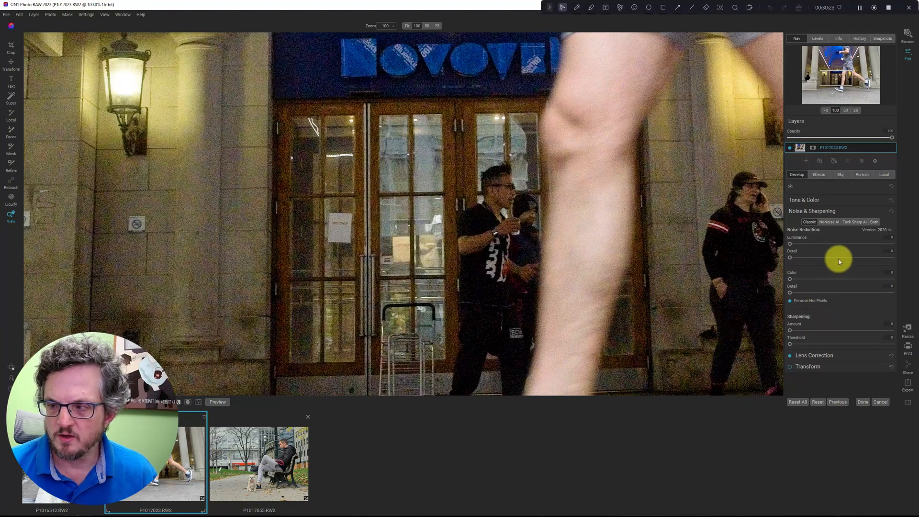
left_click(826, 222)
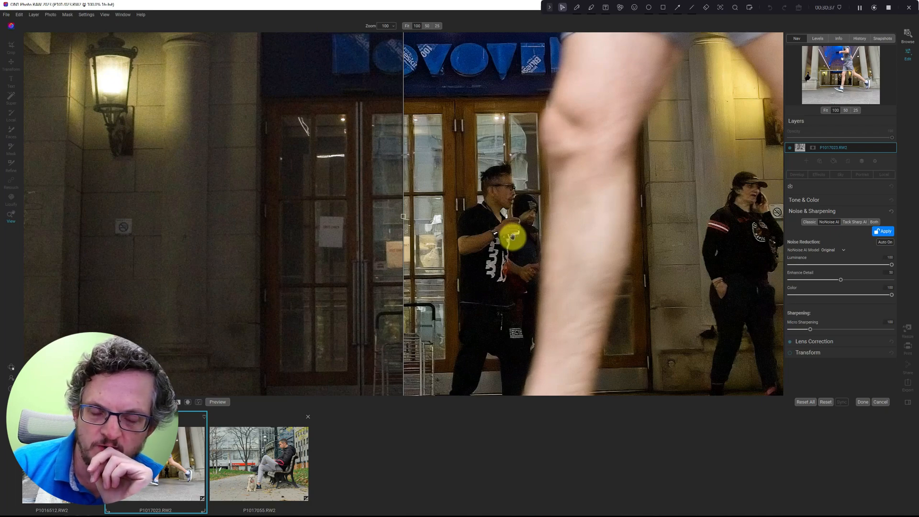
left_click(809, 222)
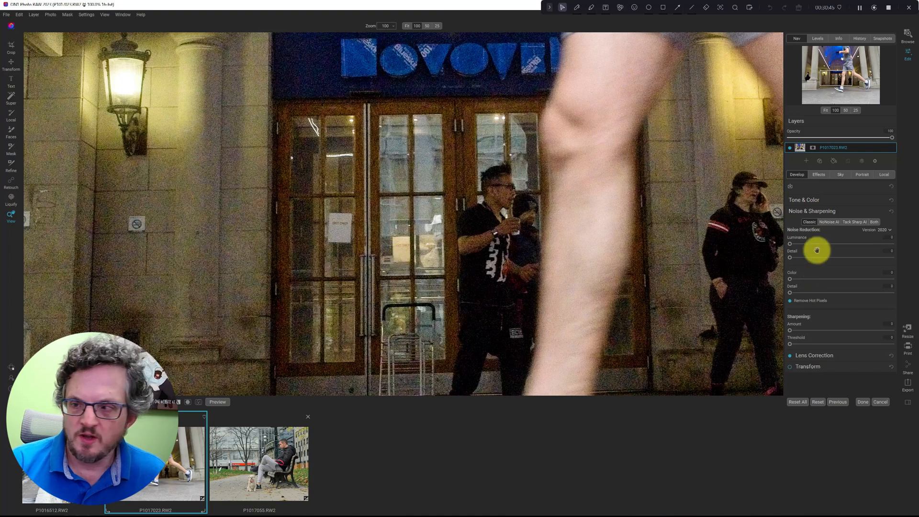
left_click(828, 222)
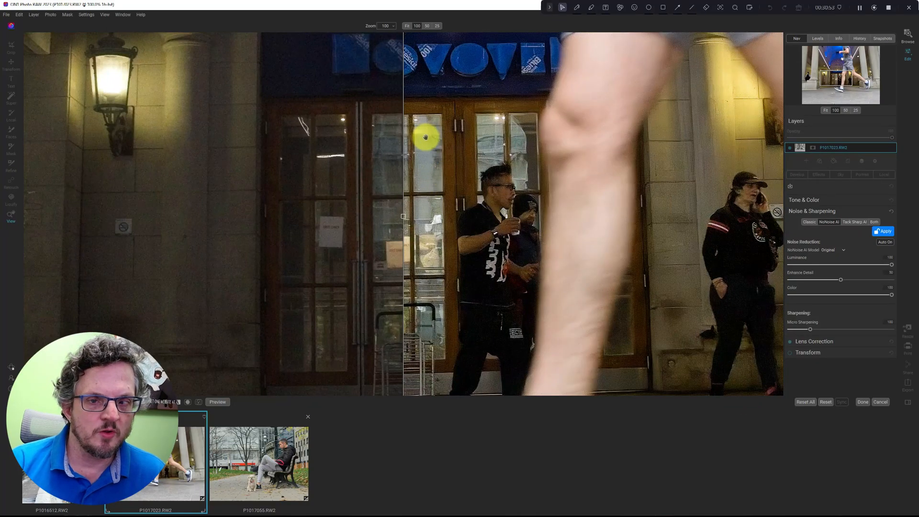
left_click_drag(404, 213, 248, 229)
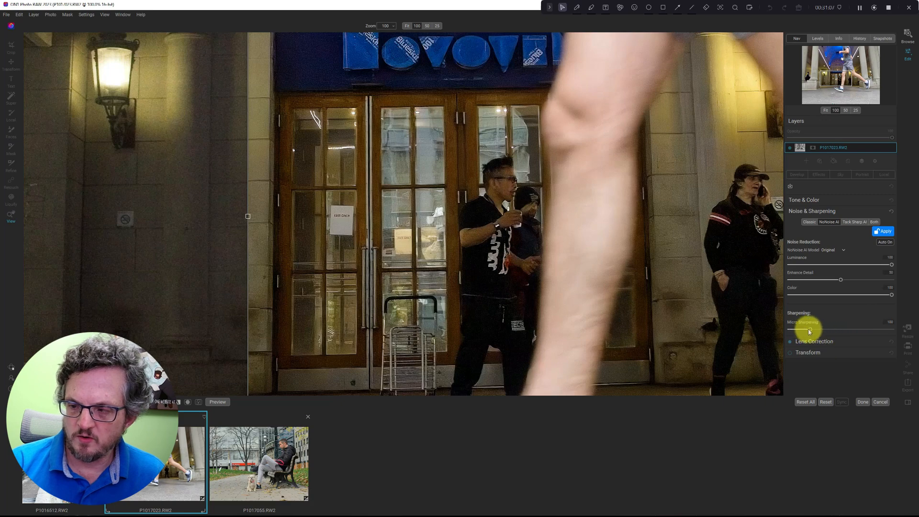
Set the runner photo's Micro Sharpening, NoNoise AI Luminance and Enhance Detail values to 0
left_click_drag(808, 328, 736, 324)
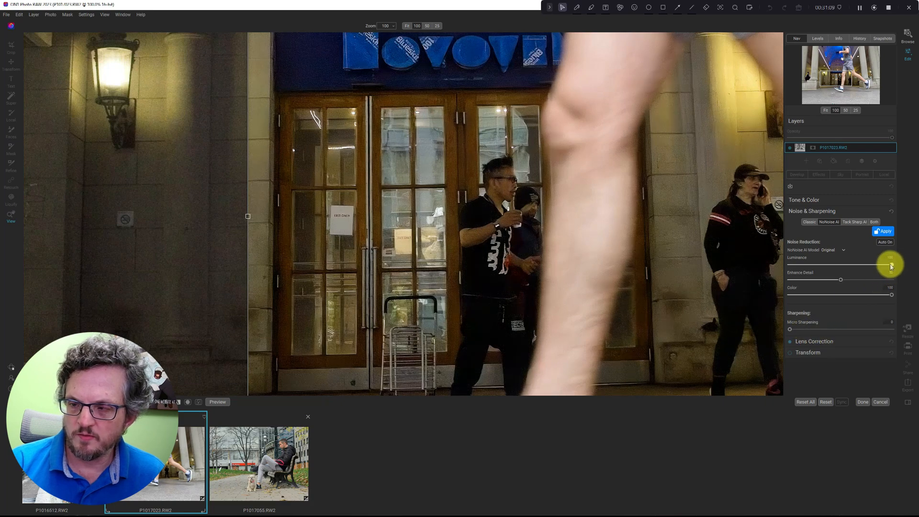
left_click_drag(890, 266, 769, 262)
left_click_drag(839, 279, 776, 276)
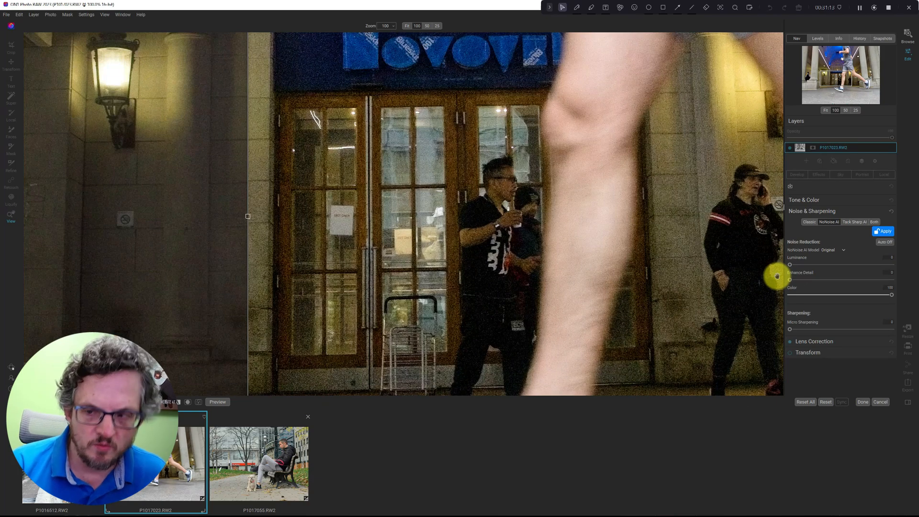
Raise the runner photo's NoNoise AI Luminance in stages to 38, 67 and 100
left_click_drag(788, 265, 826, 266)
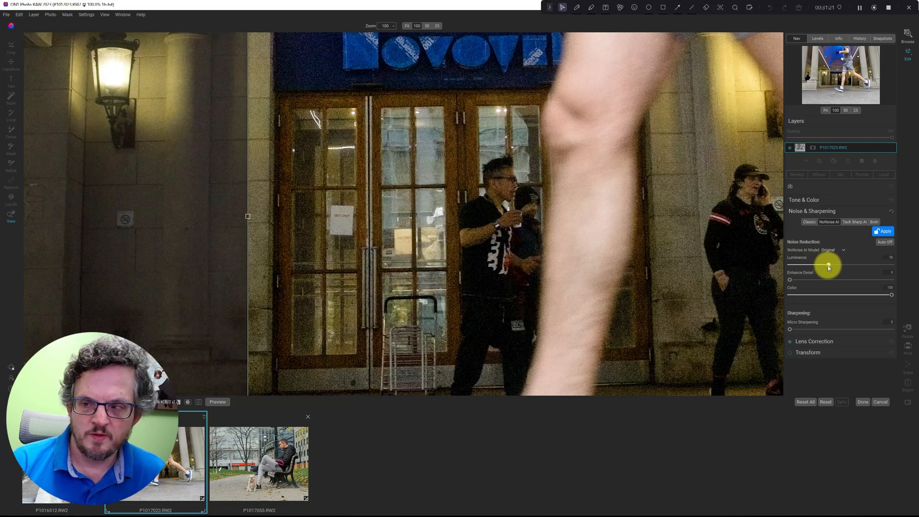
left_click_drag(828, 266, 857, 266)
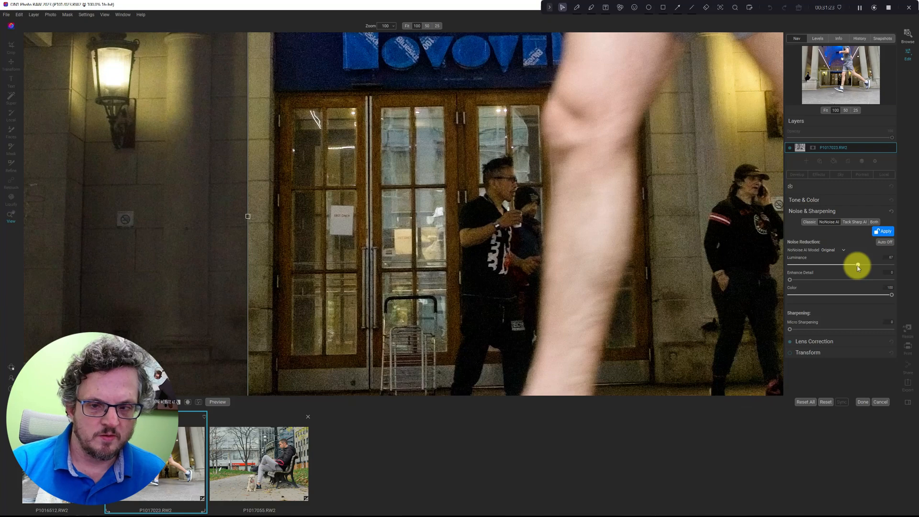
left_click_drag(857, 266, 908, 263)
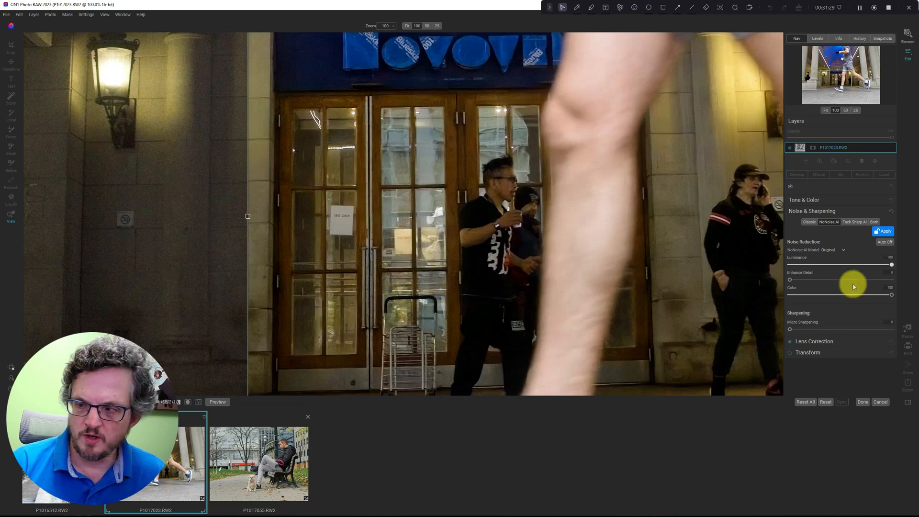
Set Enhance Detail to 21 and Micro Sharpening to 22, and compare before and after at the wall lamp
left_click_drag(788, 279, 812, 281)
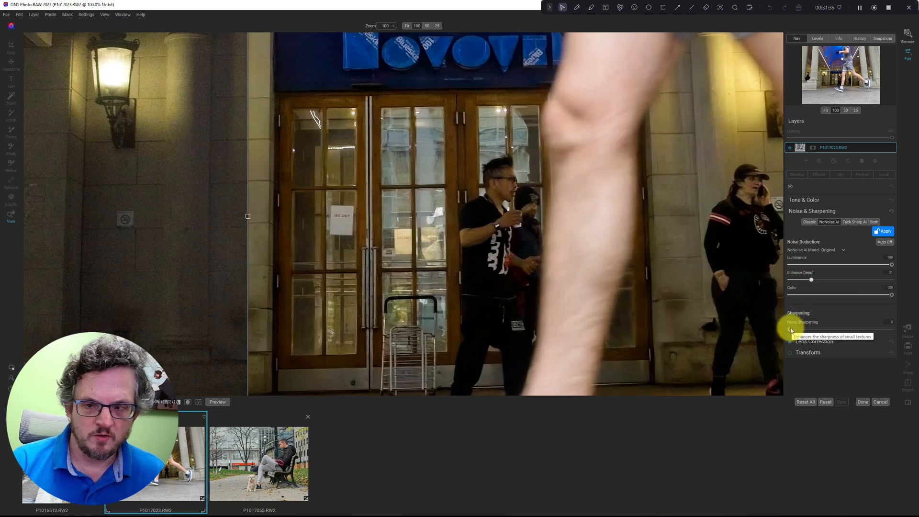
mouse_move(789, 329)
left_mouse_down()
mouse_move(817, 330)
mouse_move(794, 328)
left_mouse_up()
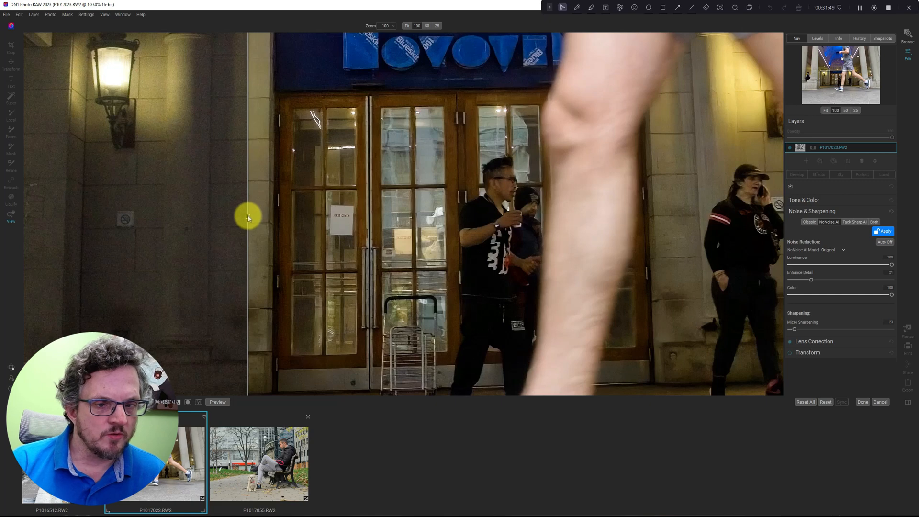
left_click_drag(248, 217, 132, 216)
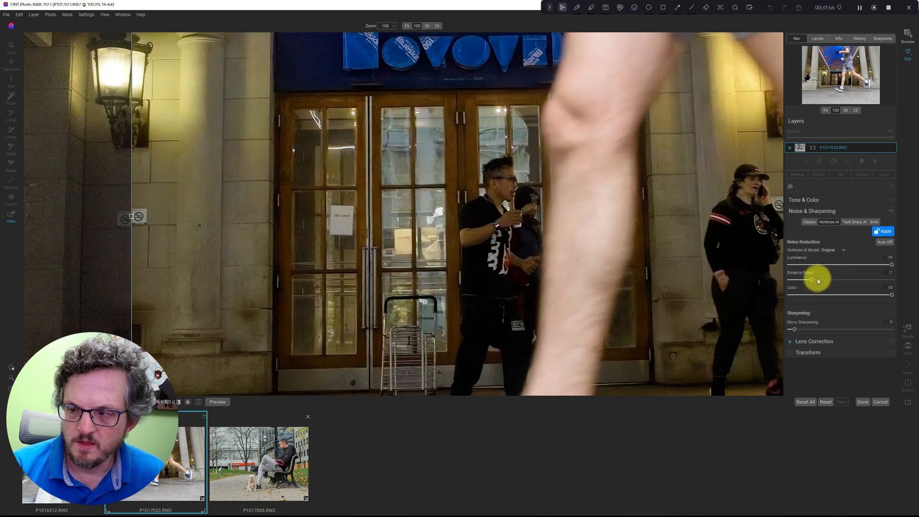
Raise Enhance Detail to about 42 and Micro Sharpening to about 50, and view the runner photo as a whole
left_click_drag(817, 281, 832, 281)
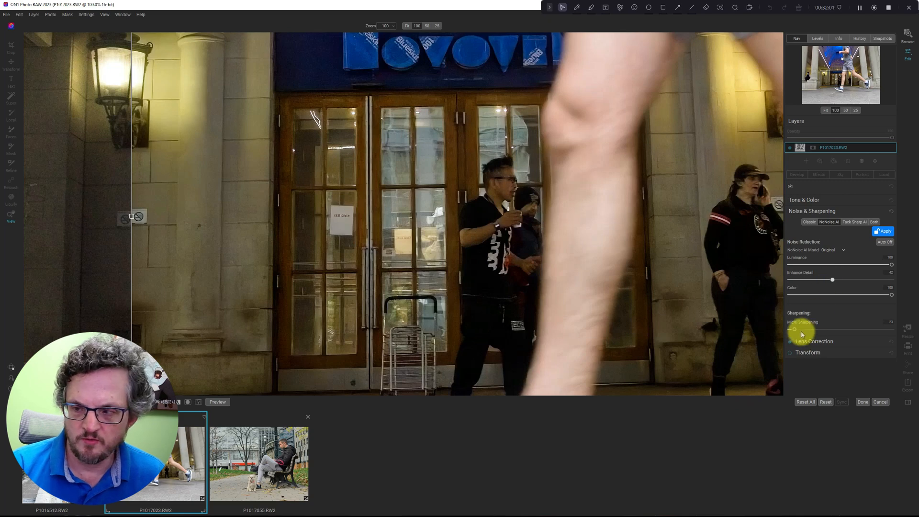
left_click_drag(800, 331, 800, 330)
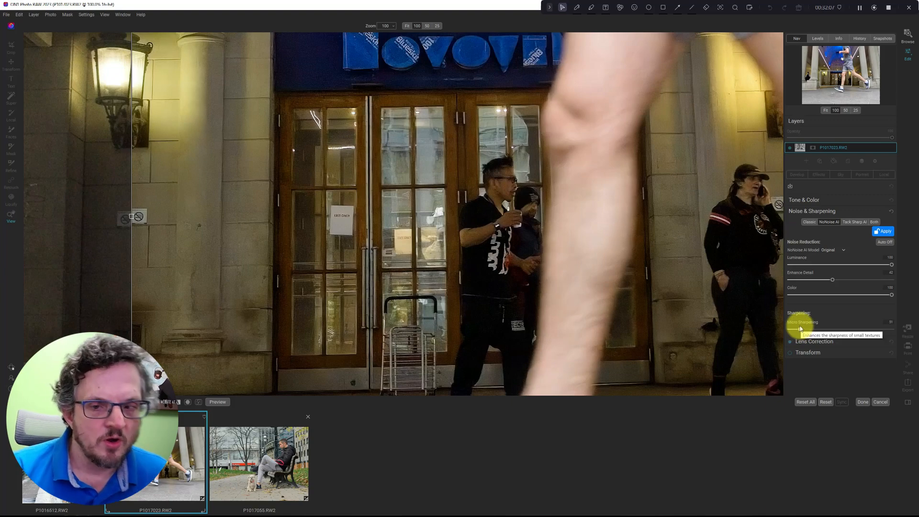
left_click(825, 110)
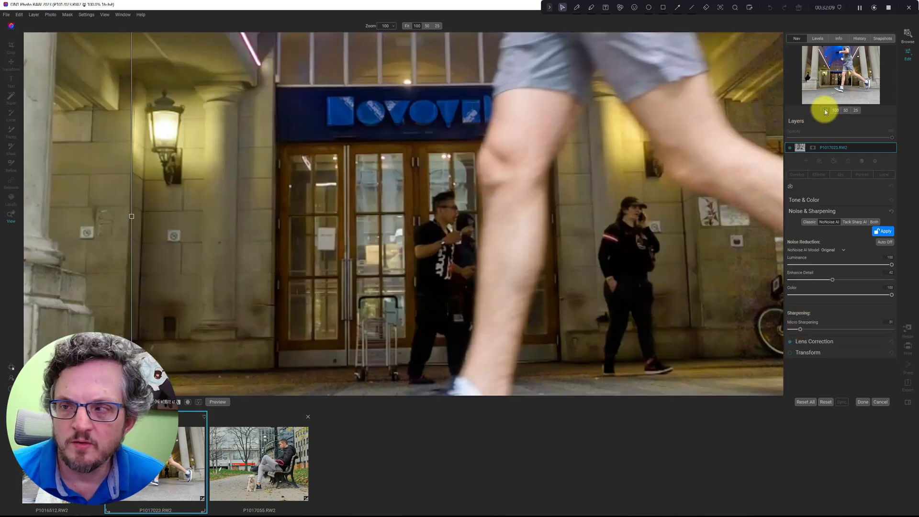
left_click(824, 110)
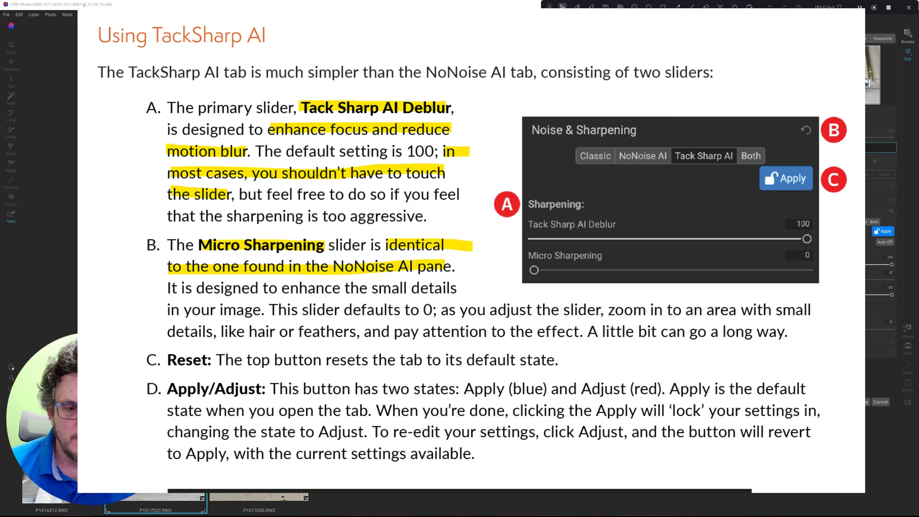
Switch runner photo P1017023.RW2 to Tack Sharp AI and compare before and after around the doorway and the runner's legs
left_click(234, 477)
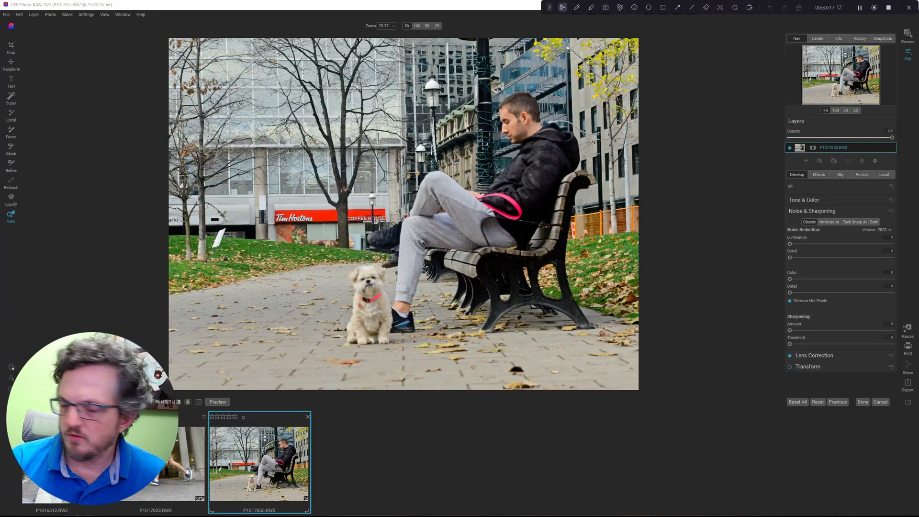
left_click(175, 452)
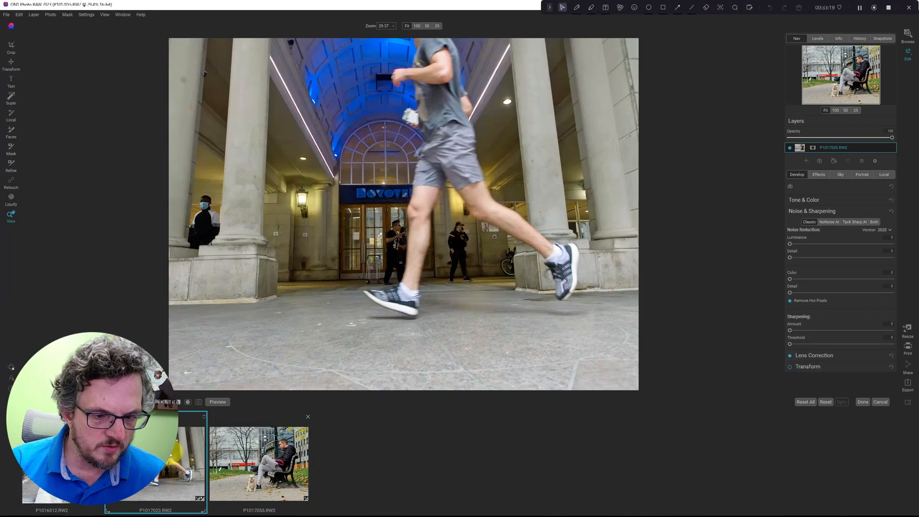
left_click(854, 222)
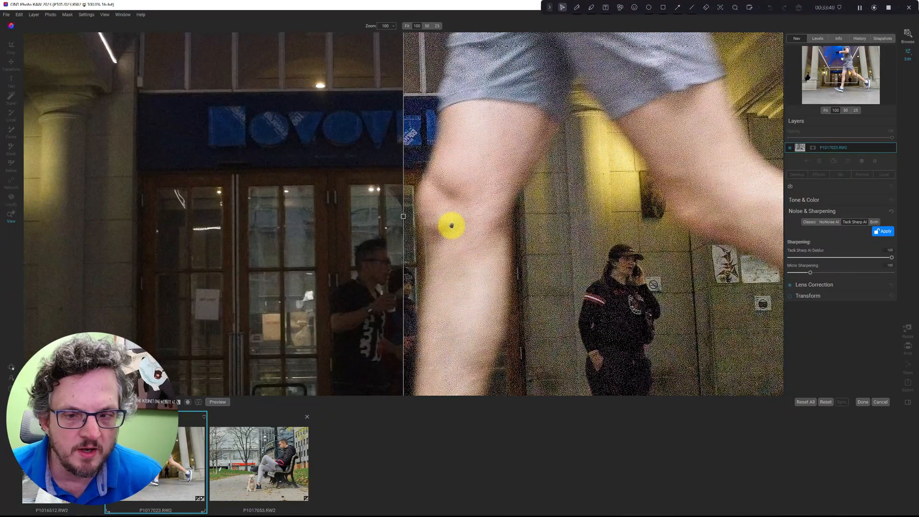
left_click_drag(402, 216, 147, 216)
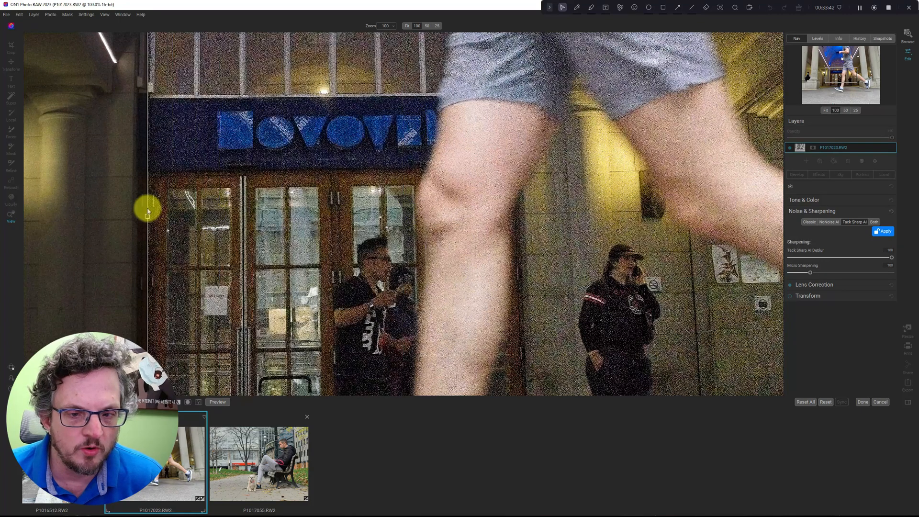
left_click(825, 110)
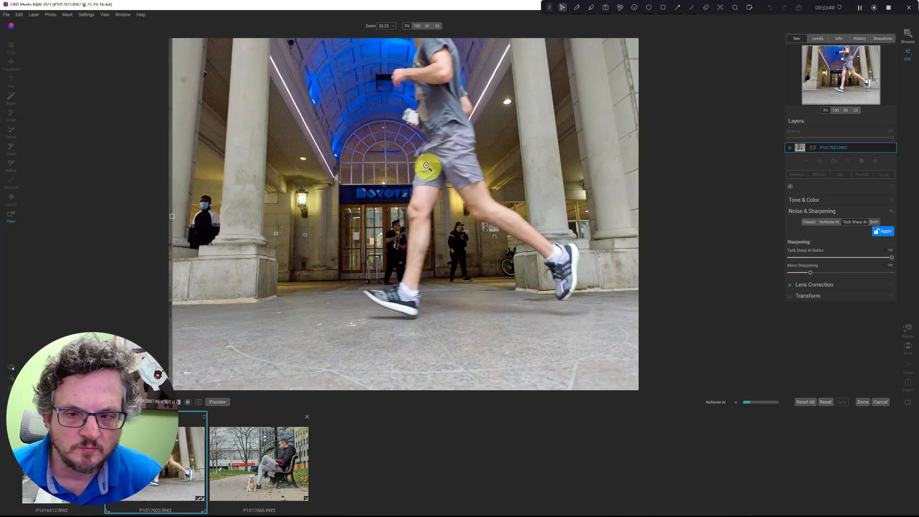
left_click(386, 190)
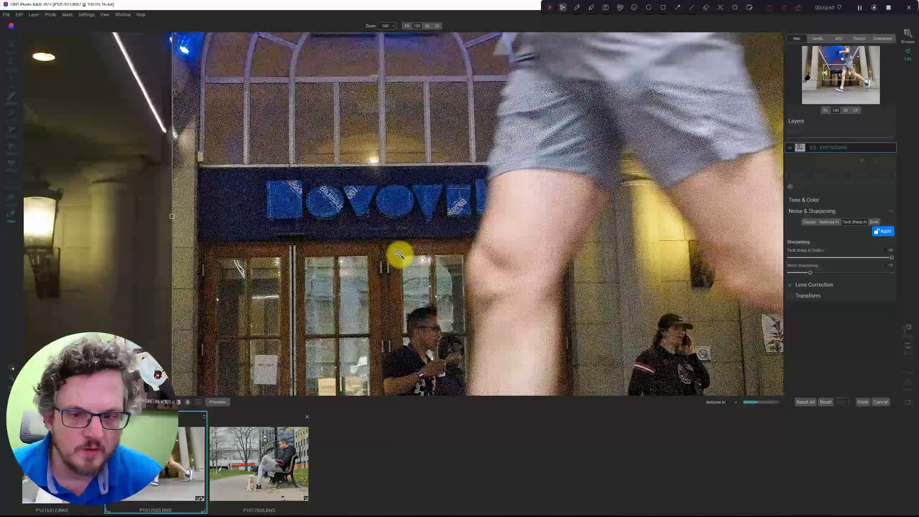
left_click_drag(399, 254, 408, 175)
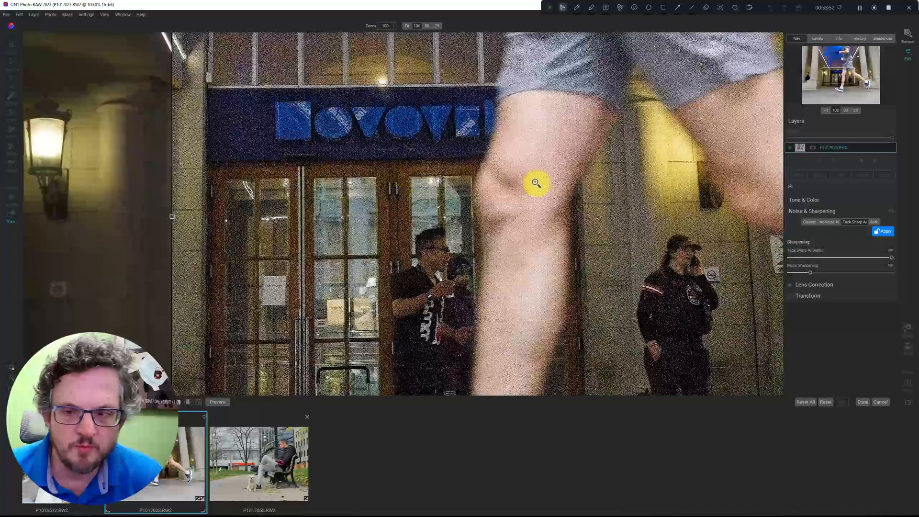
left_click(535, 210)
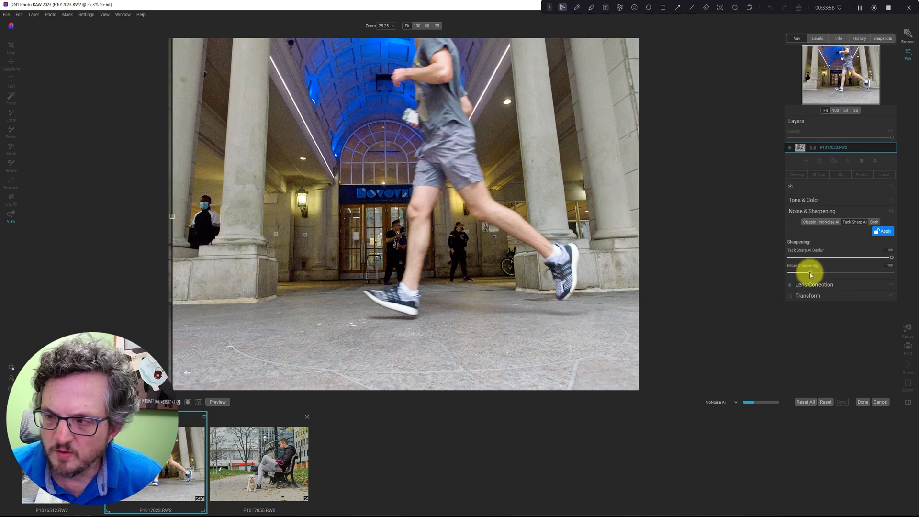
Try Tack Sharp AI with Micro Sharpening at 0 and about 58, checking the runner photo at 100% and in full
left_click_drag(811, 274, 779, 267)
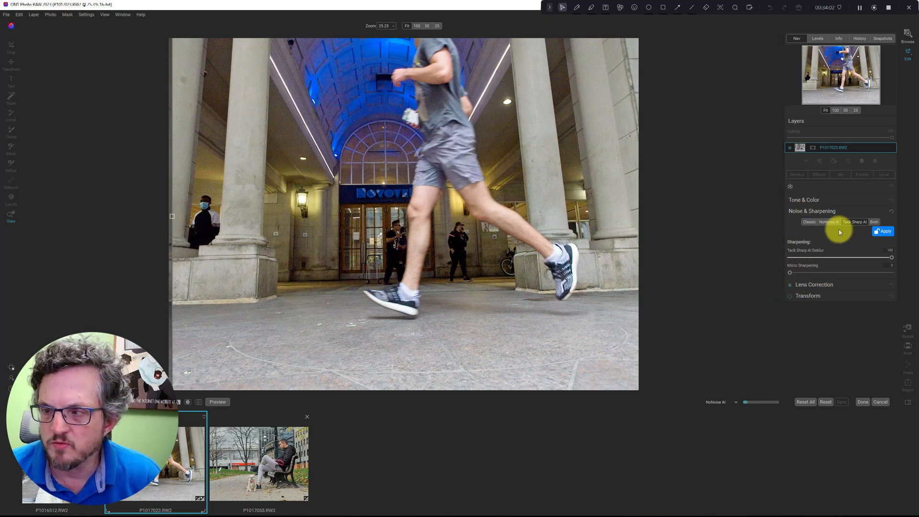
left_click(835, 110)
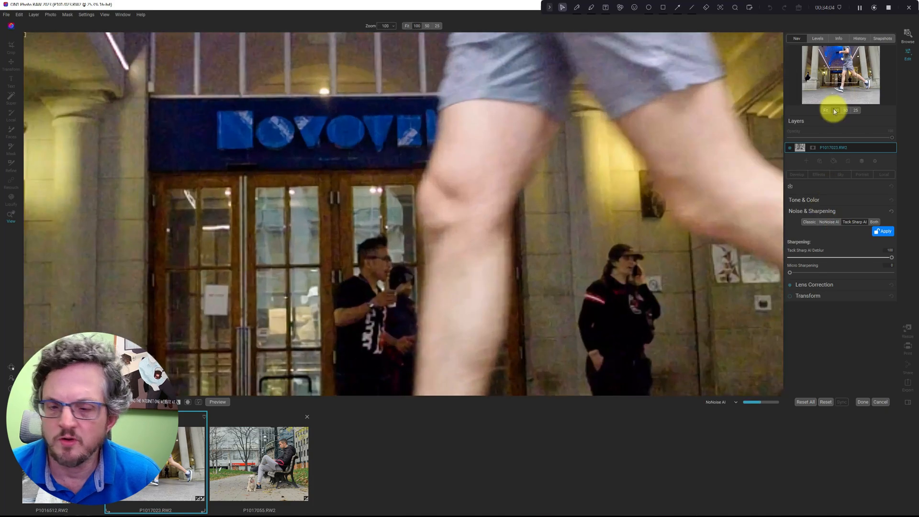
mouse_move(789, 272)
left_mouse_down()
mouse_move(807, 273)
mouse_move(757, 266)
mouse_move(801, 270)
left_mouse_up()
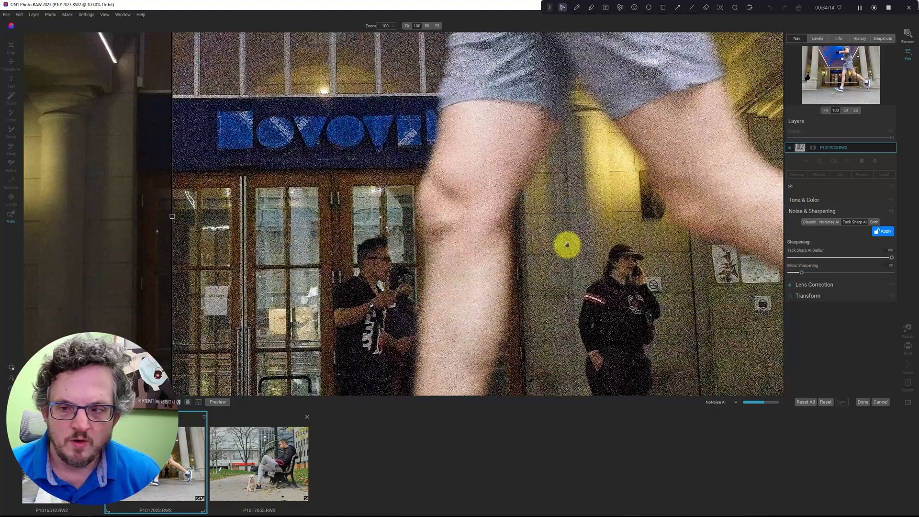
left_click(566, 244)
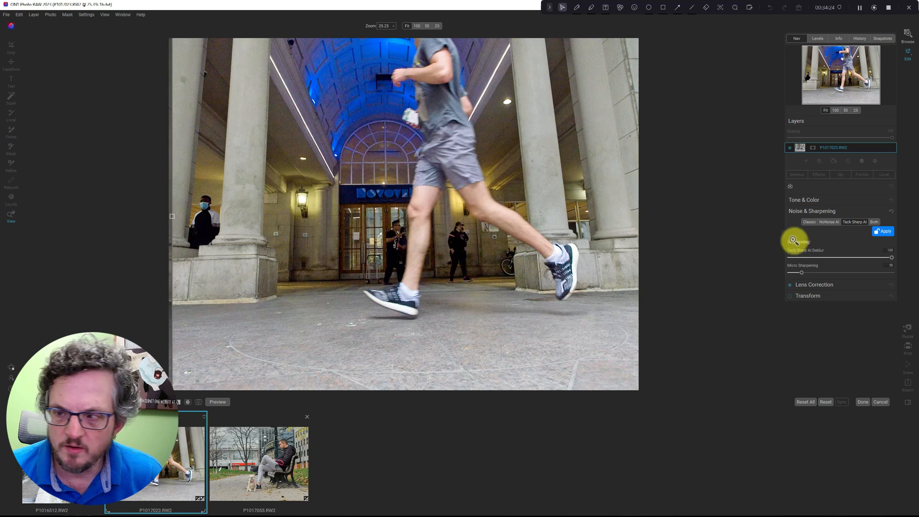
Reset the Noise & Sharpening settings, apply the Both mode to the runner photo, and compare before and after across the doorway
left_click(892, 211)
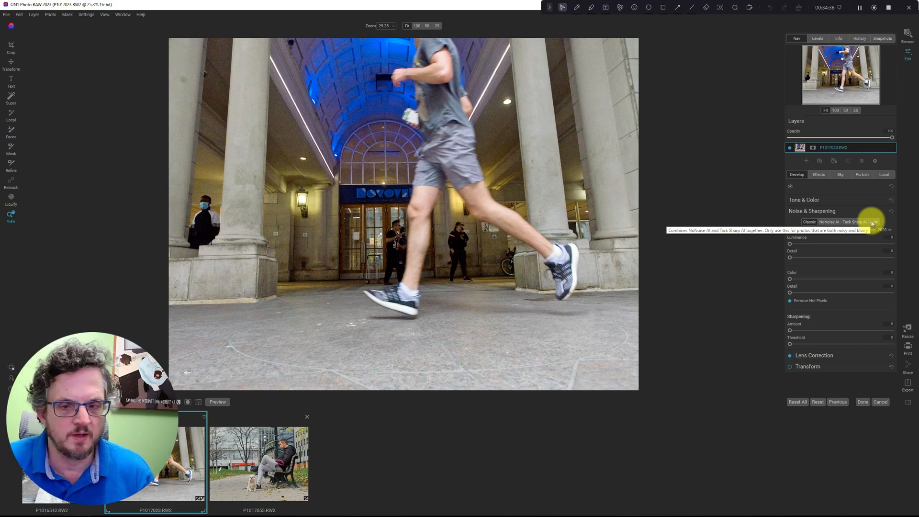
left_click(872, 222)
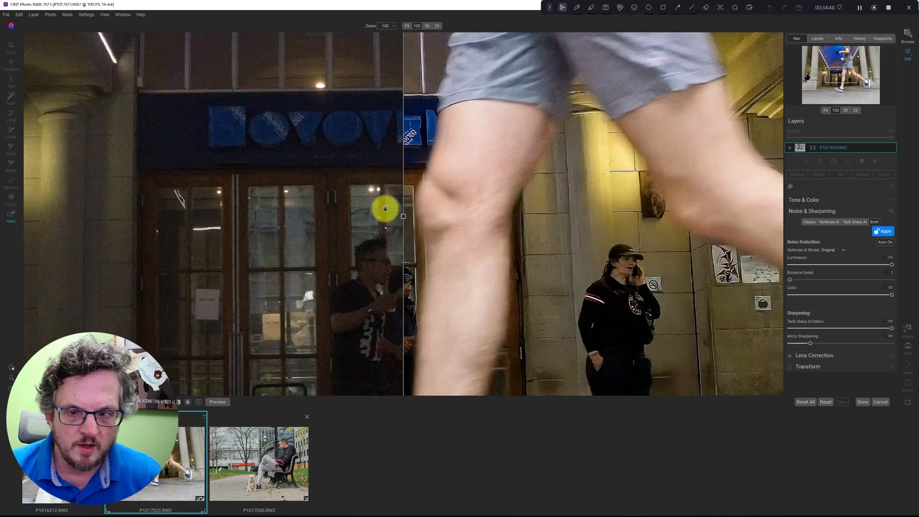
left_click_drag(402, 216, 148, 217)
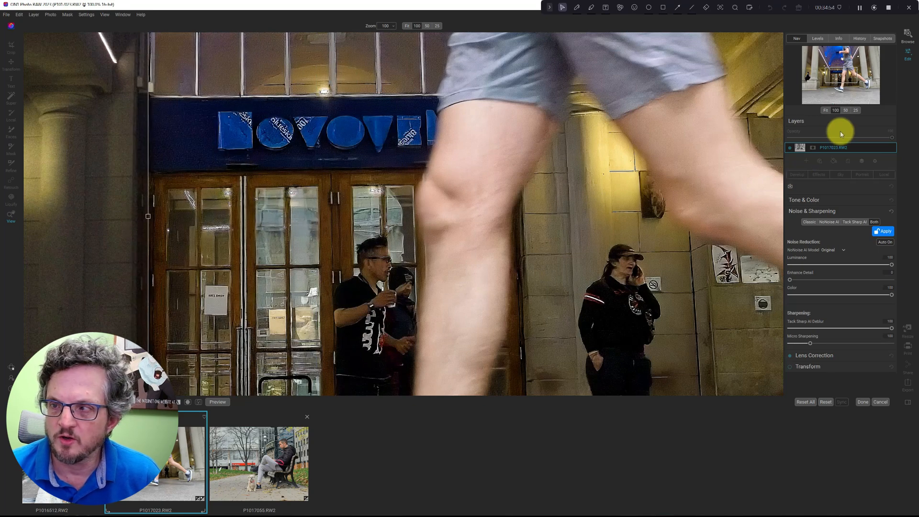
Lower Micro Sharpening to about 14 and Tack Sharp AI Deblur to about 76 on the runner photo, and compare before and after around the doorway
left_click(825, 111)
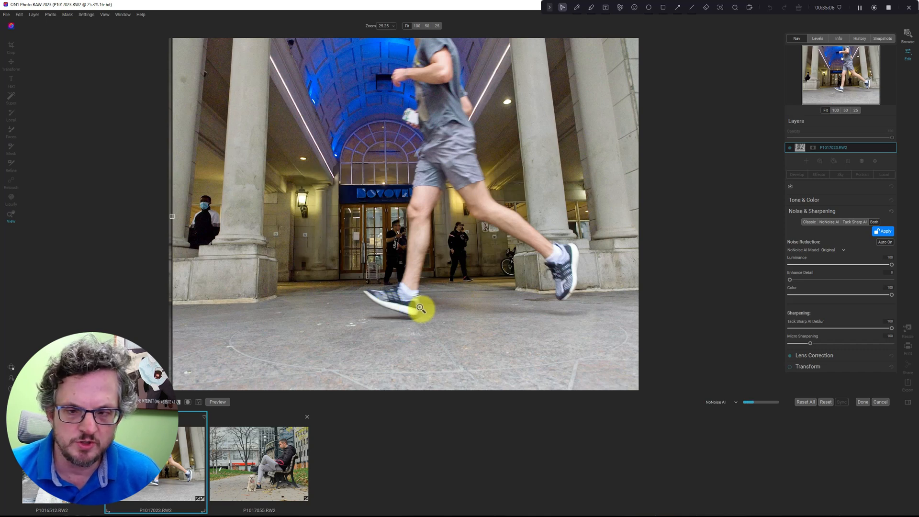
left_click(382, 236)
left_click(382, 236)
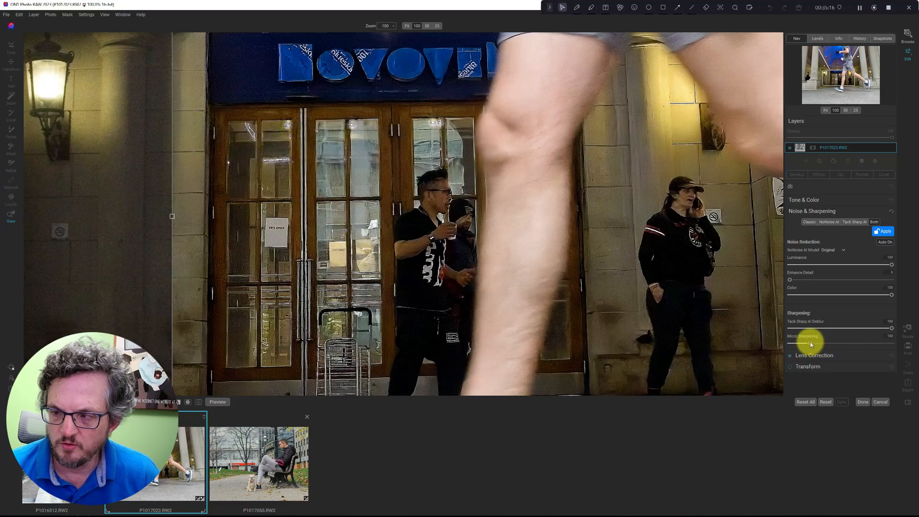
left_click_drag(810, 345, 796, 342)
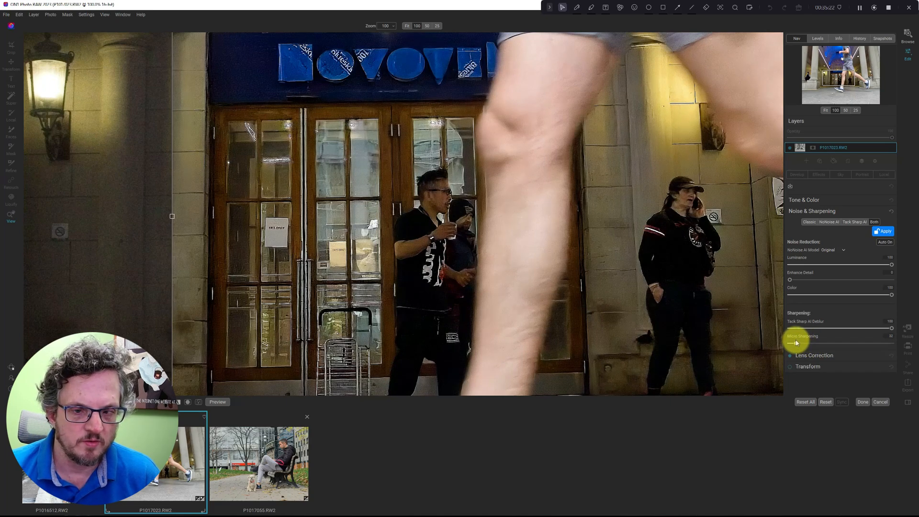
left_click_drag(796, 343, 792, 343)
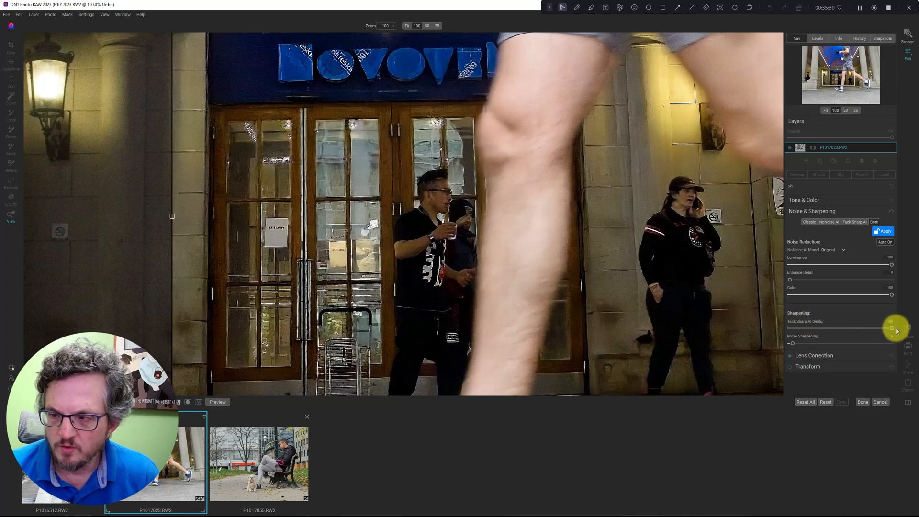
left_click_drag(892, 329, 866, 328)
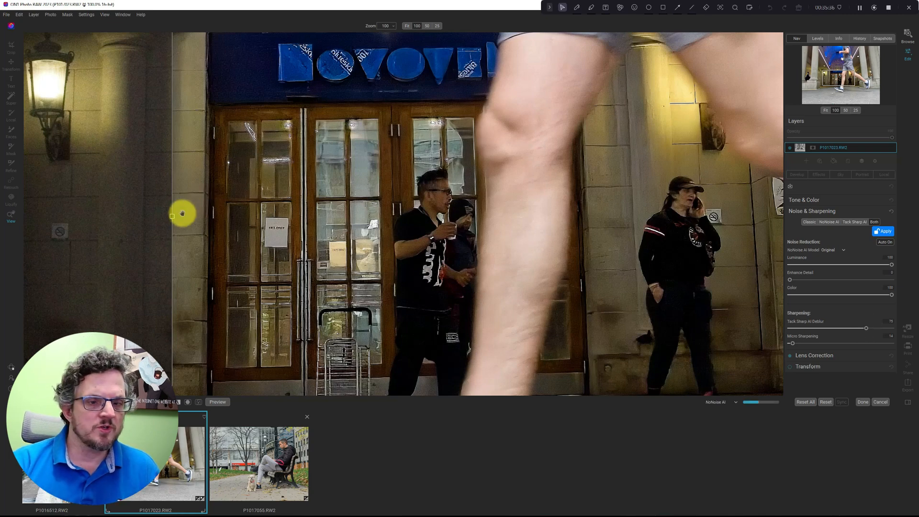
left_click_drag(170, 216, 247, 211)
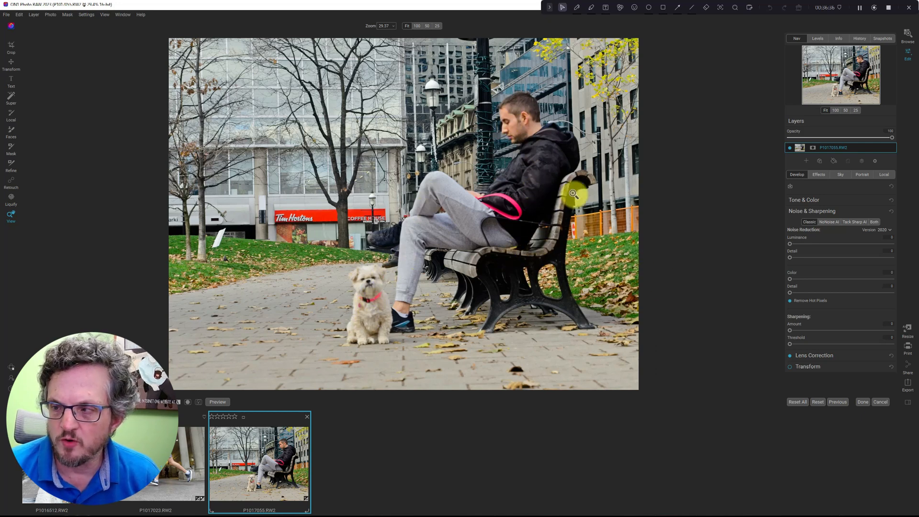
Apply Tack Sharp AI to bench photo P1017055.RW2 and compare before and after at 100% around the dog
left_click(854, 223)
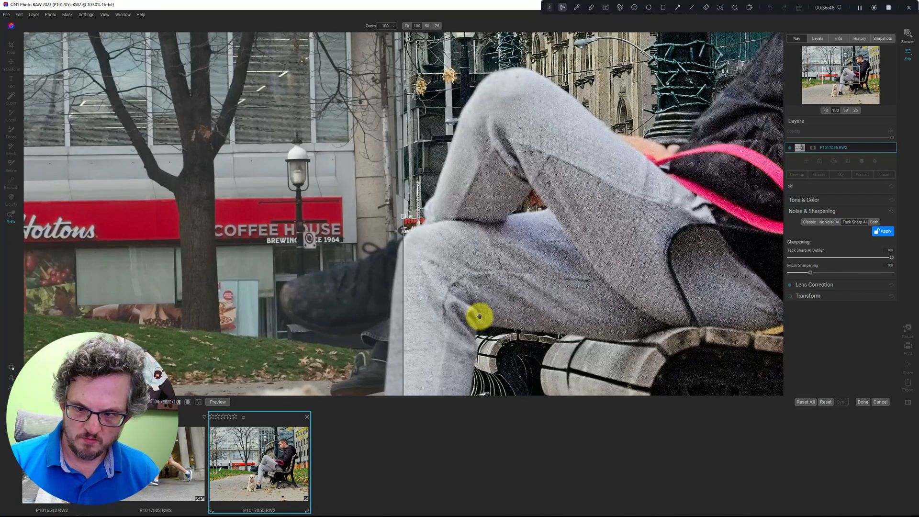
left_click_drag(479, 316, 499, 97)
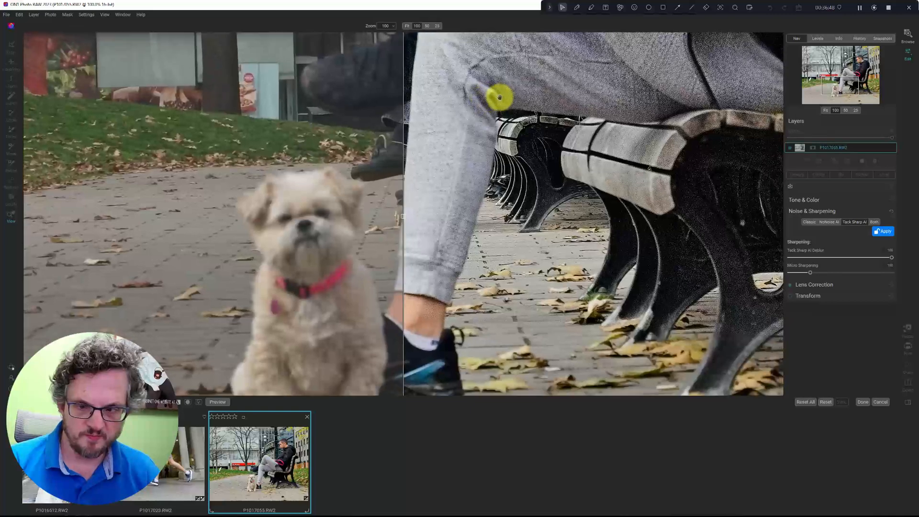
left_click_drag(505, 222, 501, 174)
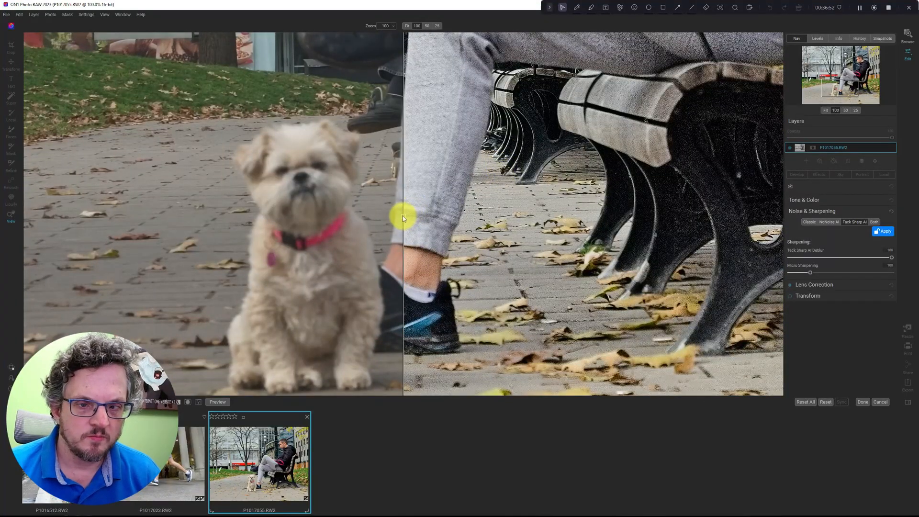
left_click_drag(402, 216, 210, 183)
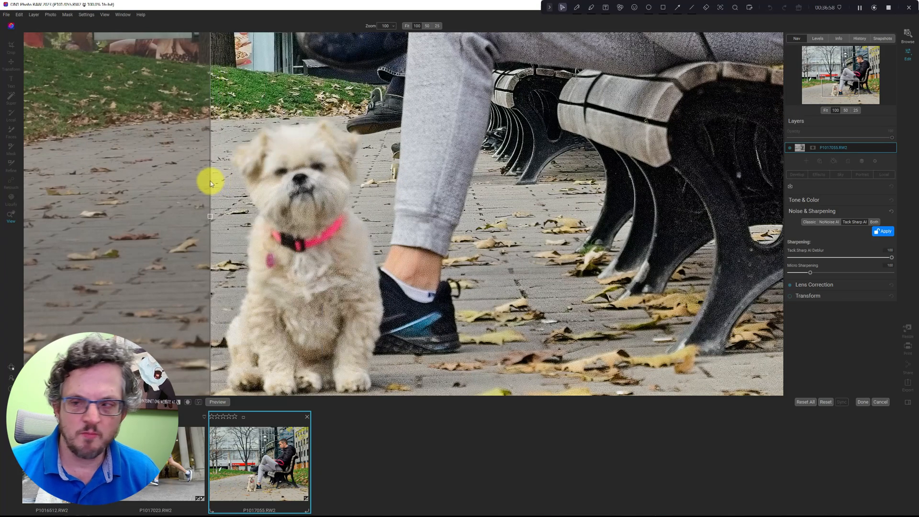
Try Micro Sharpening at 0 and about 50 on the bench photo, checking the dog and the seated man at 100%
left_click_drag(810, 272, 771, 269)
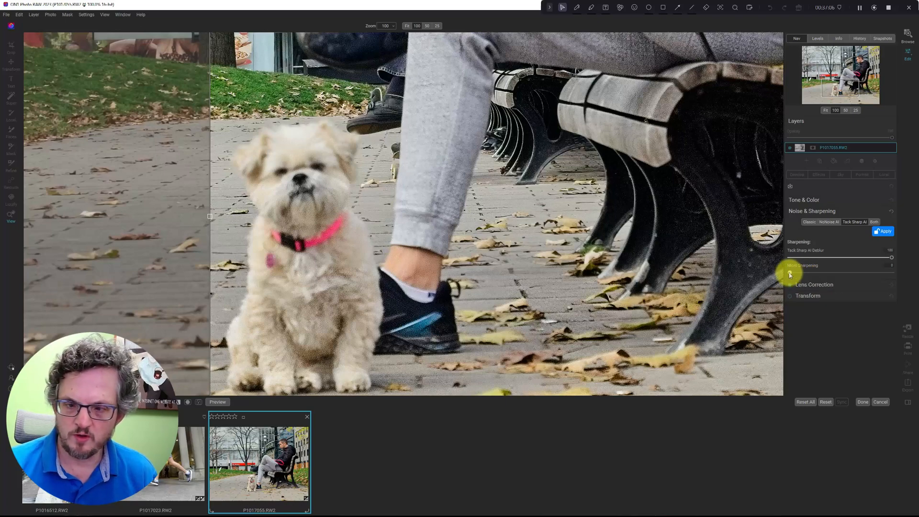
mouse_move(789, 274)
left_mouse_down()
mouse_move(917, 271)
mouse_move(800, 272)
left_mouse_up()
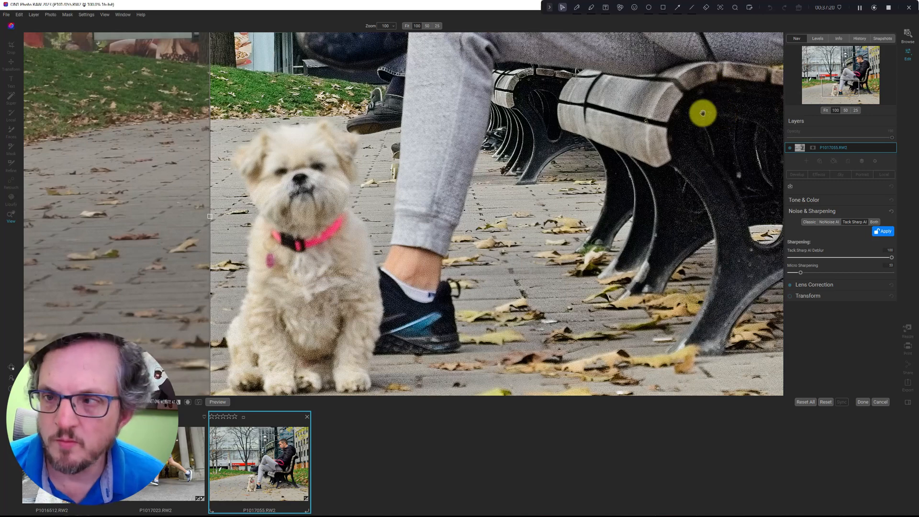
left_click_drag(702, 110, 539, 343)
left_click_drag(617, 175, 531, 301)
left_click_drag(604, 164, 578, 252)
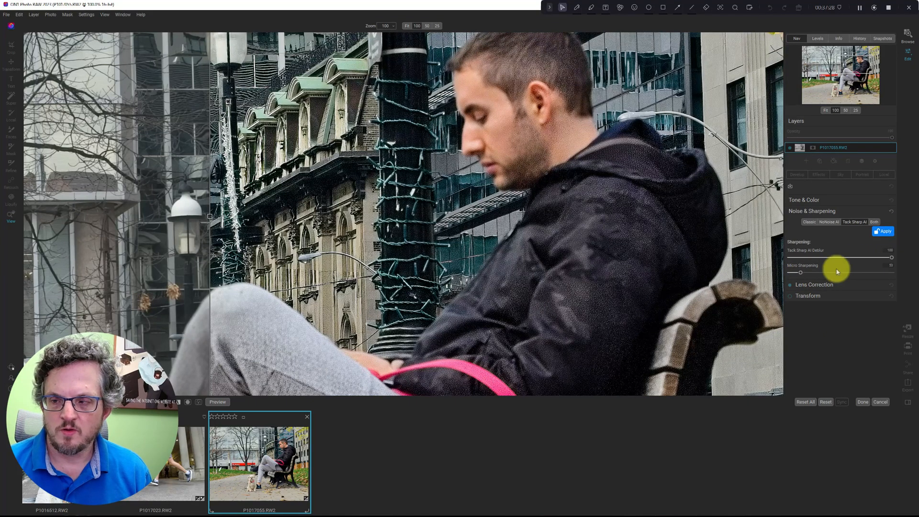
Set Micro Sharpening to about 67, try a lower Tack Sharp AI Deblur, reset it to 100, and compare before and after on the whole photo
mouse_move(798, 274)
left_mouse_down()
mouse_move(824, 270)
mouse_move(779, 276)
mouse_move(804, 273)
left_mouse_up()
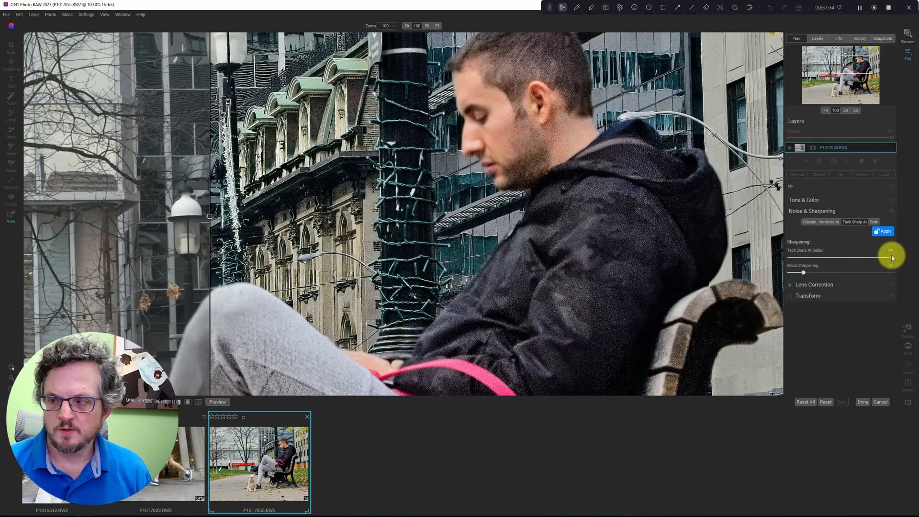
mouse_move(890, 254)
left_mouse_down()
mouse_move(843, 258)
mouse_move(882, 254)
mouse_move(874, 256)
left_mouse_up()
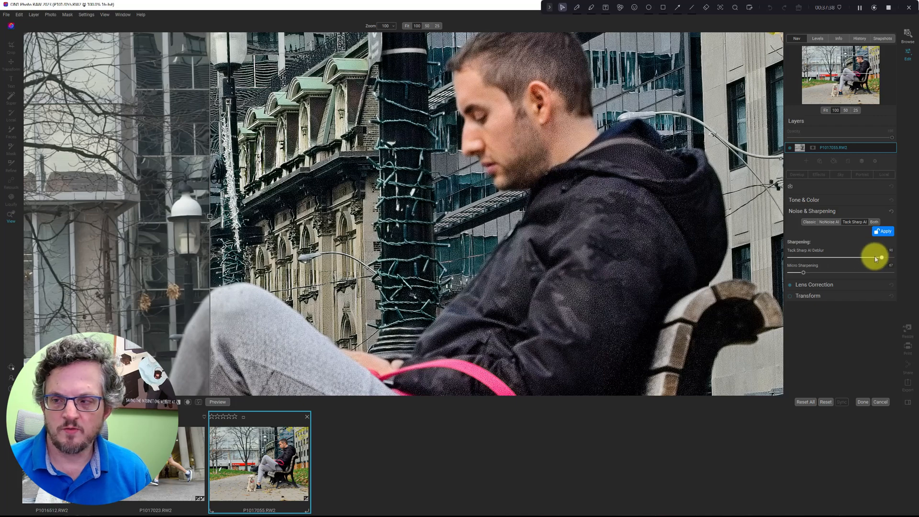
double_click(814, 252)
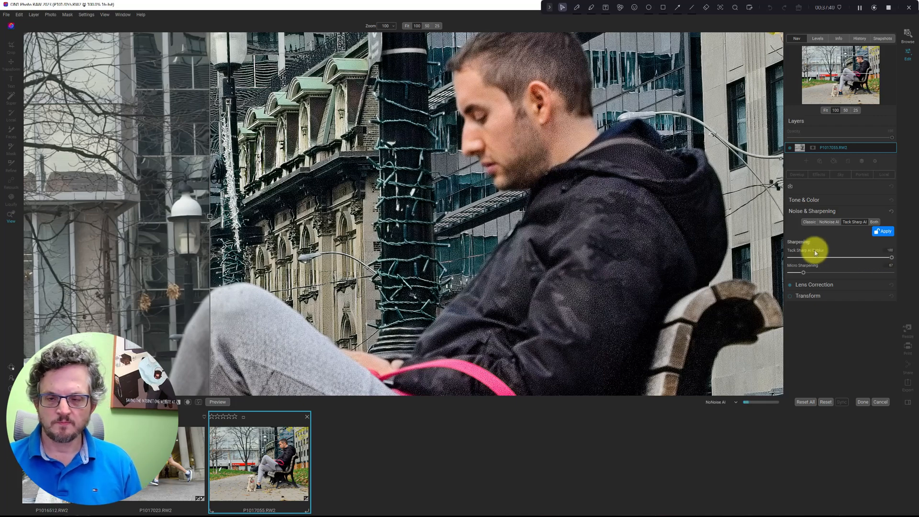
left_click(651, 246)
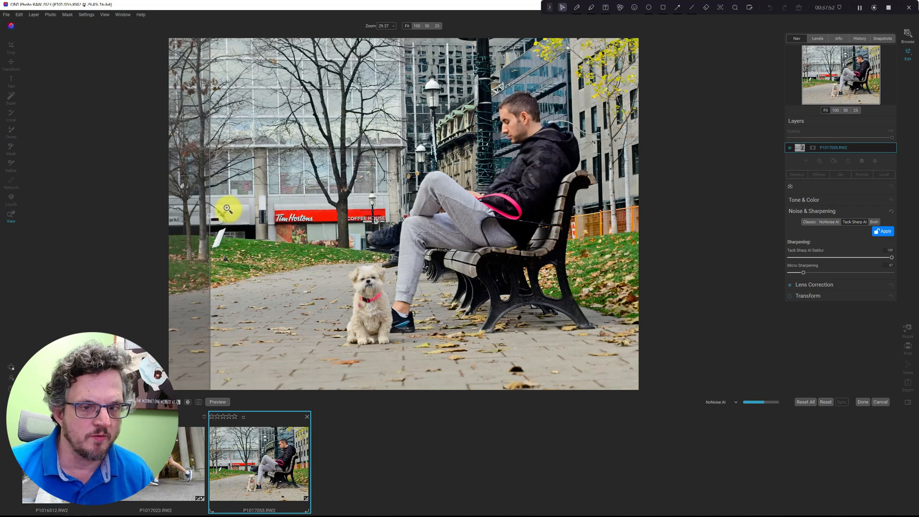
left_click_drag(210, 216, 310, 223)
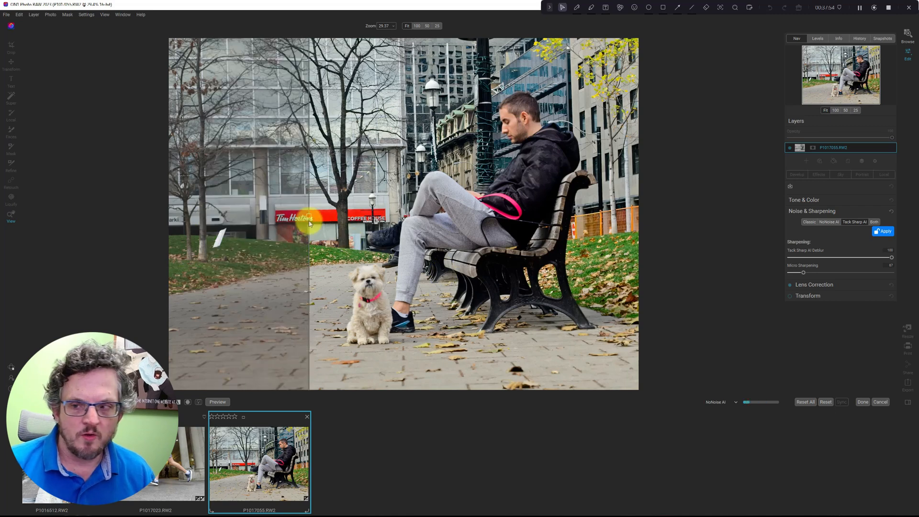